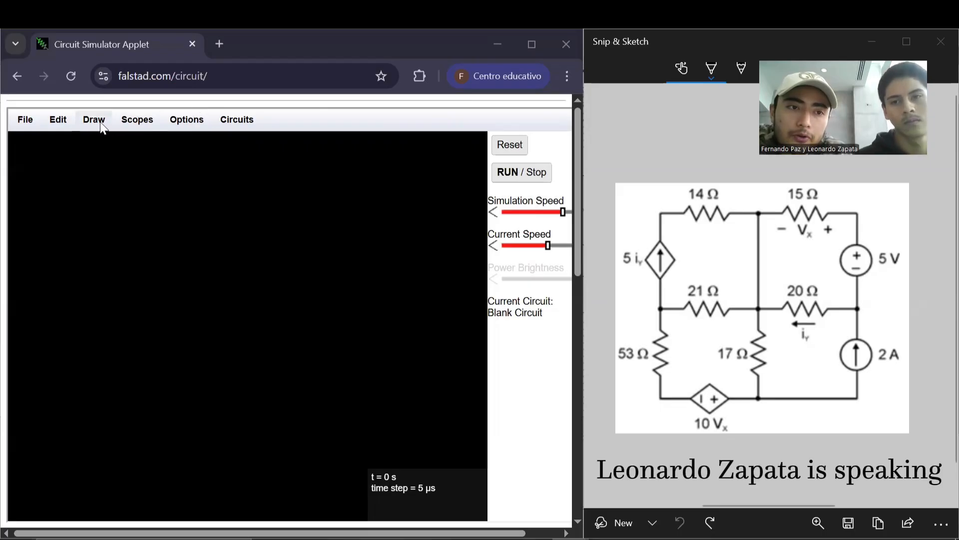
# Draw six resistors: two in series across the top, two in series across the middle, and one hanging from the middle row's left and central nodes.
pyautogui.click(123, 157)
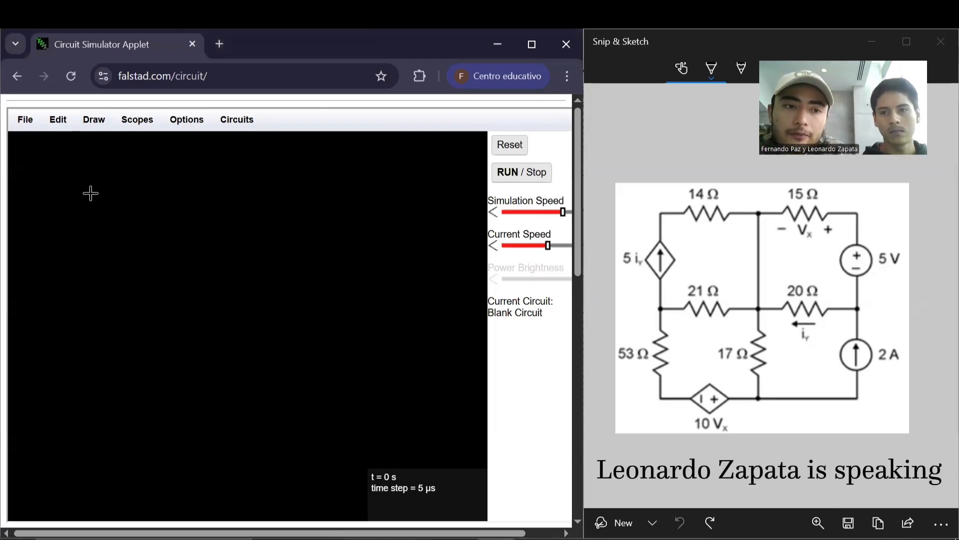
pyautogui.moveTo(91, 192)
pyautogui.mouseDown()
pyautogui.moveTo(168, 207)
pyautogui.moveTo(313, 193)
pyautogui.mouseUp()
pyautogui.moveTo(103, 313); pyautogui.dragTo(332, 311)
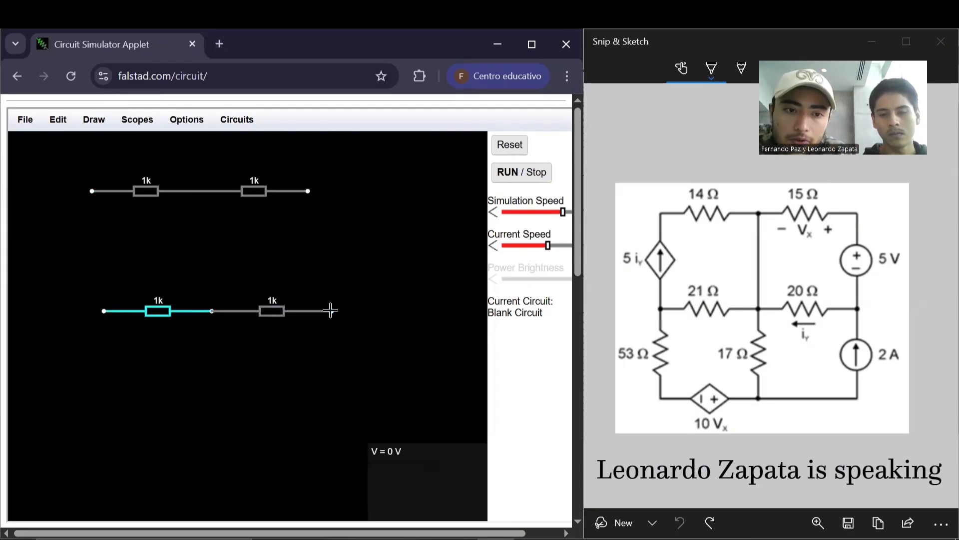
pyautogui.moveTo(212, 311); pyautogui.dragTo(215, 381)
pyautogui.moveTo(104, 311)
pyautogui.mouseDown()
pyautogui.moveTo(100, 452)
pyautogui.moveTo(107, 404)
pyautogui.mouseUp()
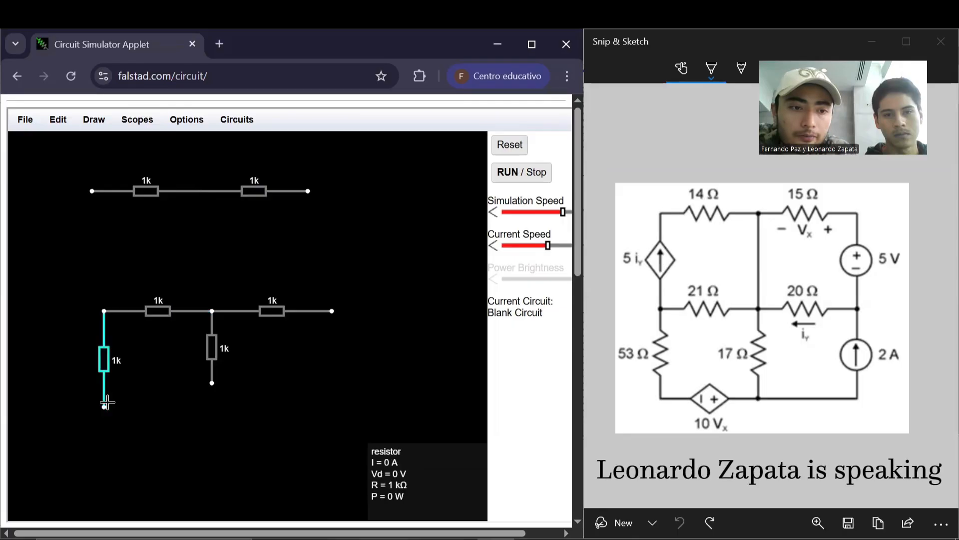
# Add an upward current source running from below to the right end of the middle resistor row.
pyautogui.click(96, 126)
pyautogui.moveTo(163, 189)
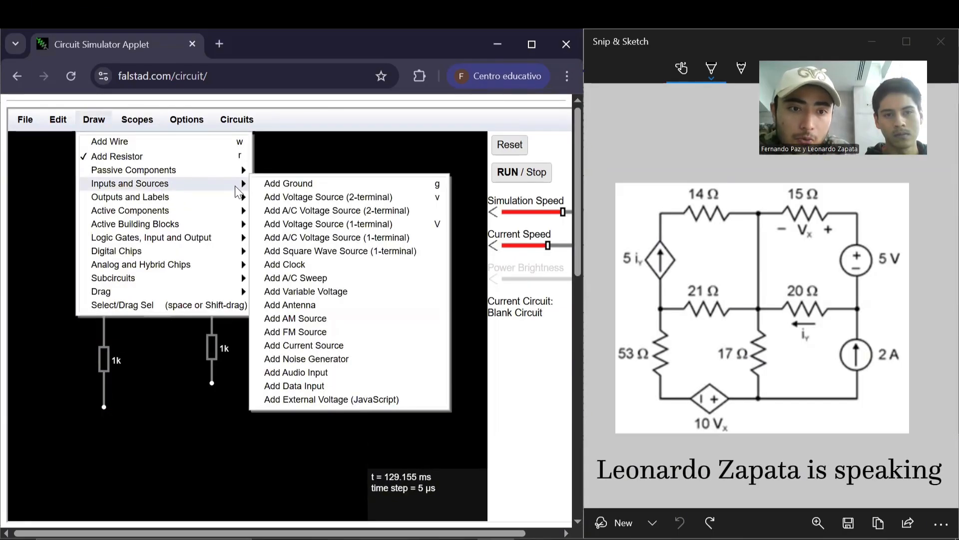
pyautogui.click(332, 350)
pyautogui.moveTo(331, 395); pyautogui.dragTo(333, 313)
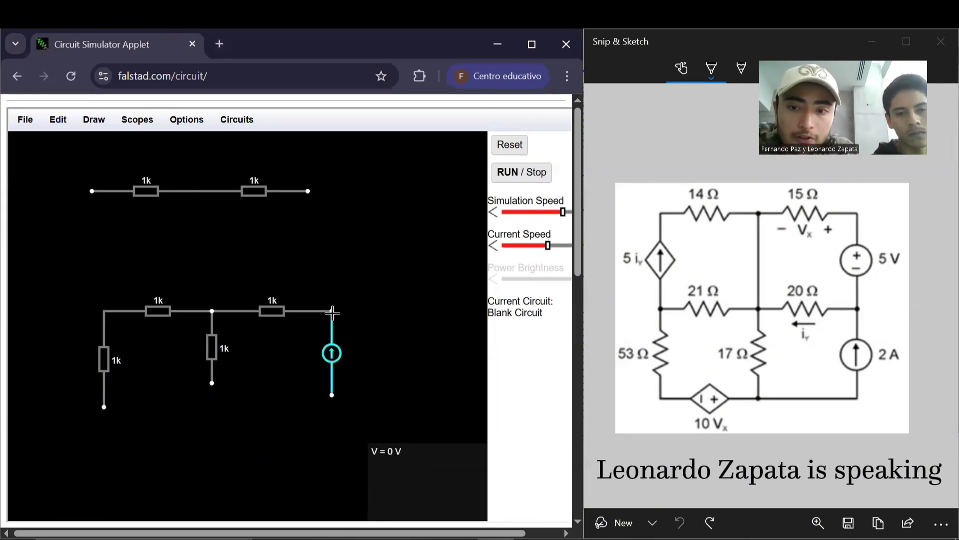
# Add a two-terminal voltage source between the right ends of the middle and top rows, positive side up.
pyautogui.click(95, 119)
pyautogui.moveTo(140, 171)
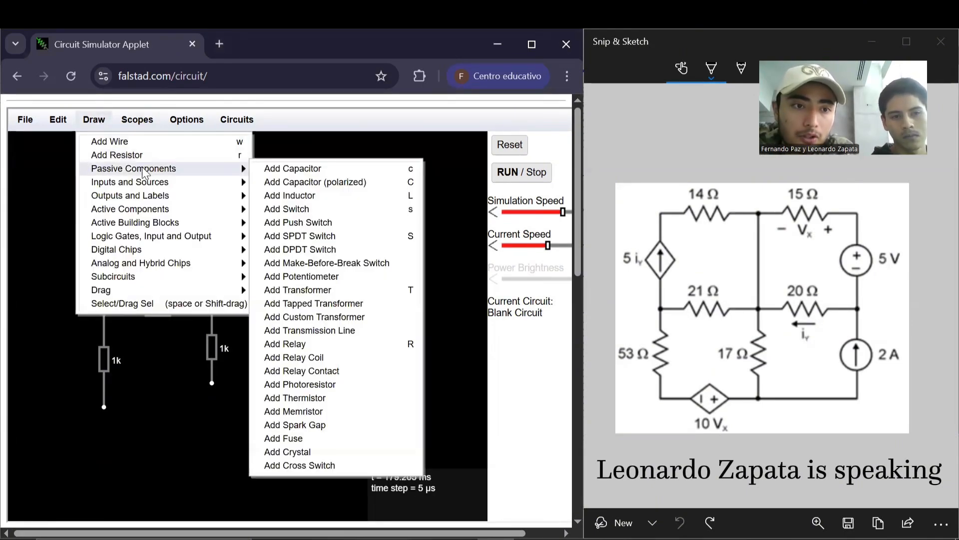
pyautogui.moveTo(170, 185)
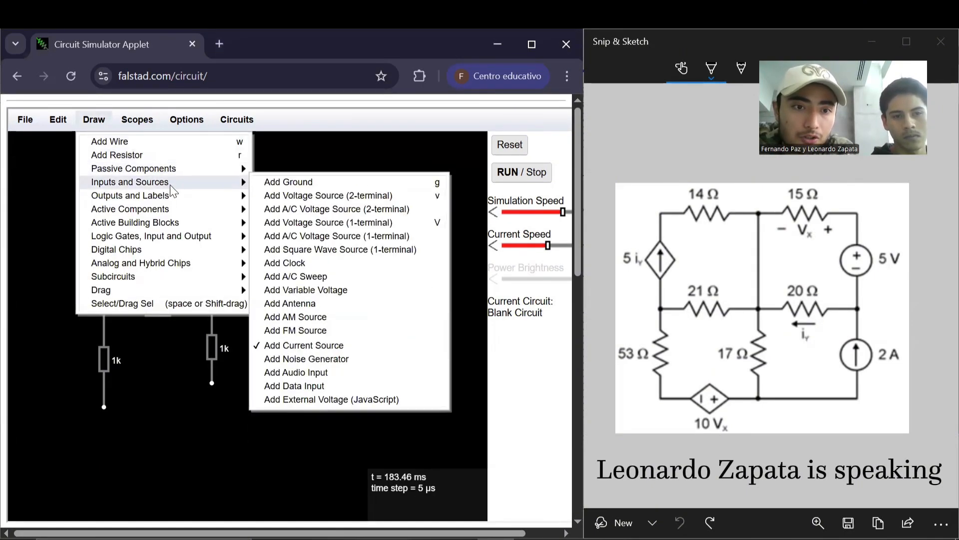
pyautogui.click(306, 195)
pyautogui.moveTo(332, 311); pyautogui.dragTo(309, 195)
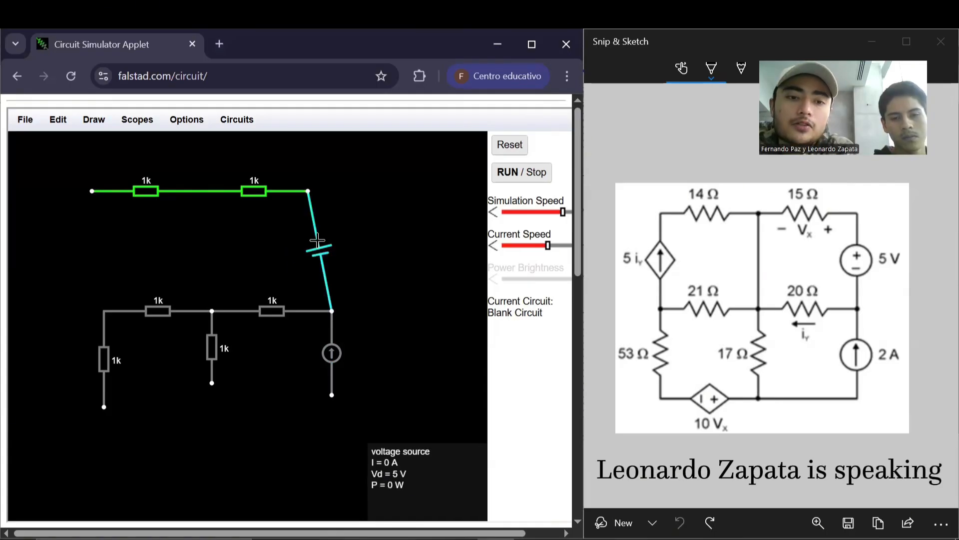
# Wire the top middle node to the central node, and the central vertical resistor's lower end to the current source's lower end.
pyautogui.click(94, 120)
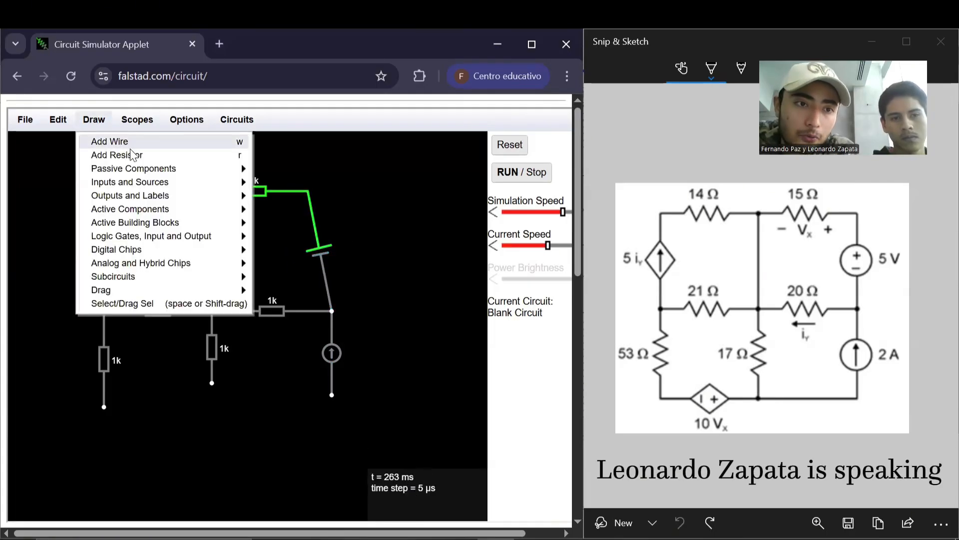
pyautogui.click(133, 146)
pyautogui.moveTo(199, 191); pyautogui.dragTo(212, 310)
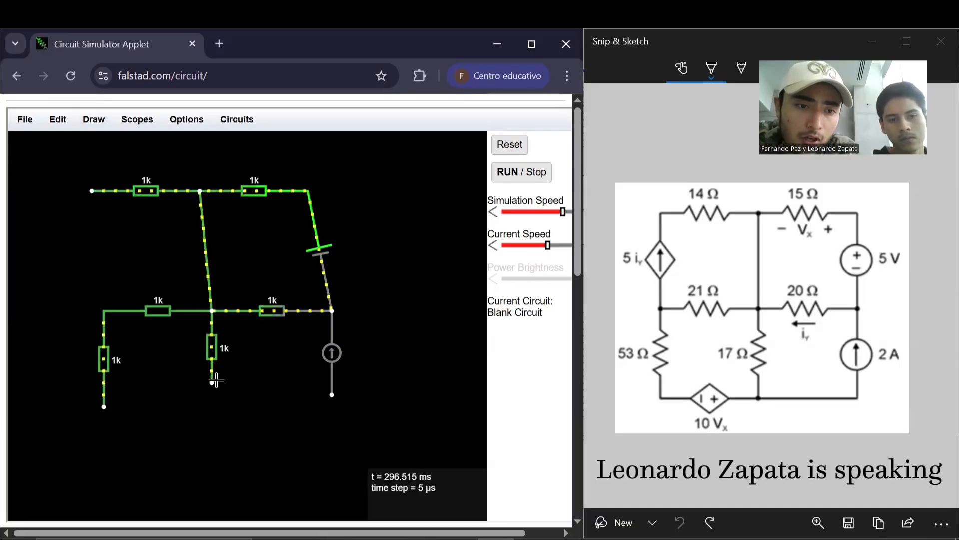
pyautogui.moveTo(212, 382); pyautogui.dragTo(331, 395)
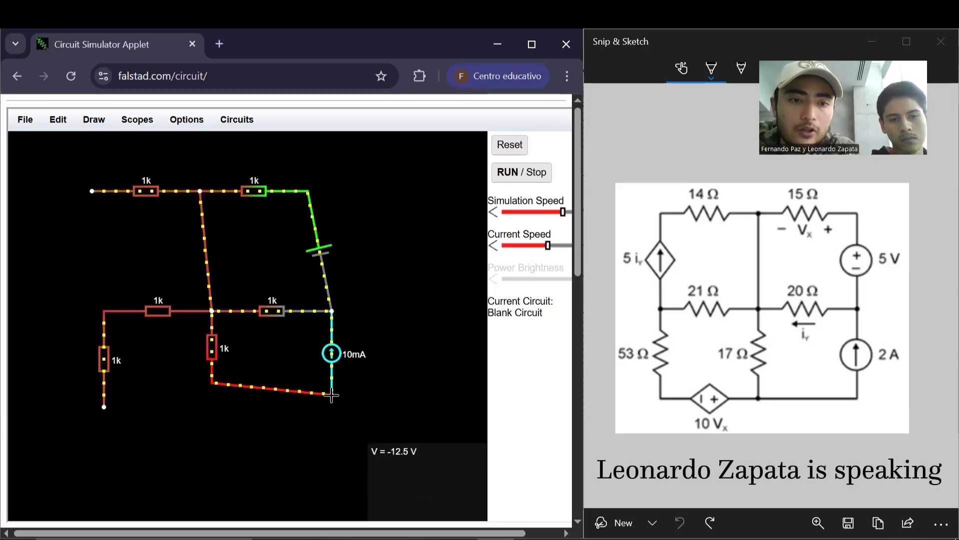
# Place a voltage-controlled voltage source (VCVS) below the circuit, under the two vertical resistors.
pyautogui.click(94, 120)
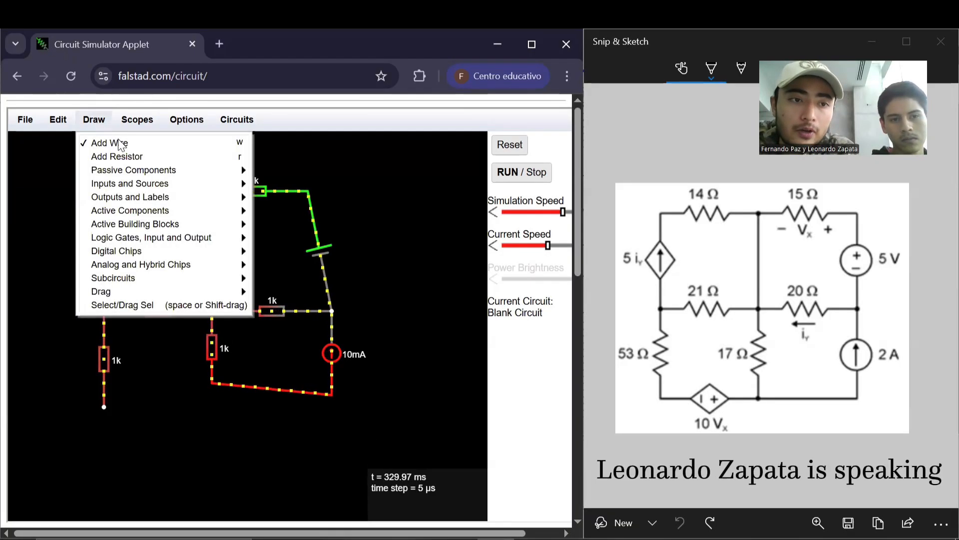
pyautogui.moveTo(166, 172)
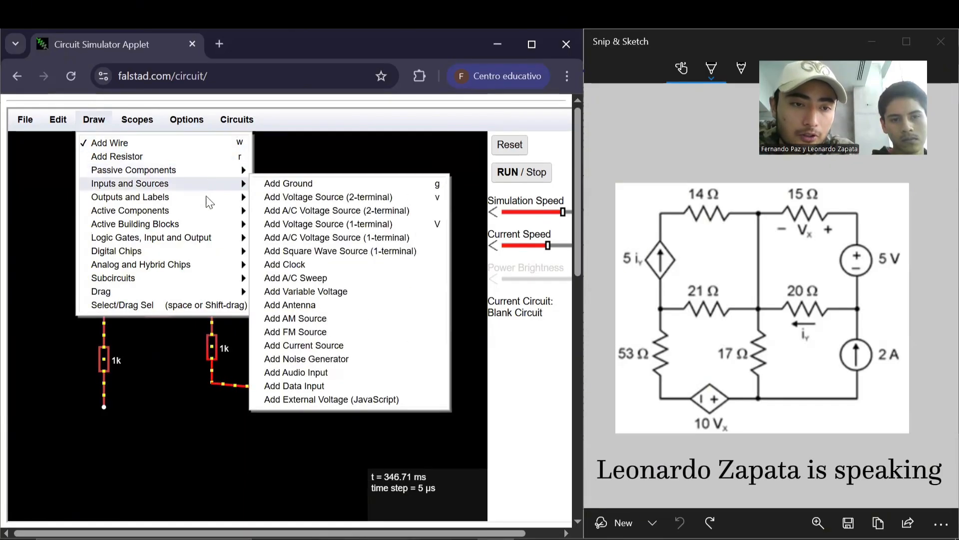
pyautogui.moveTo(208, 223)
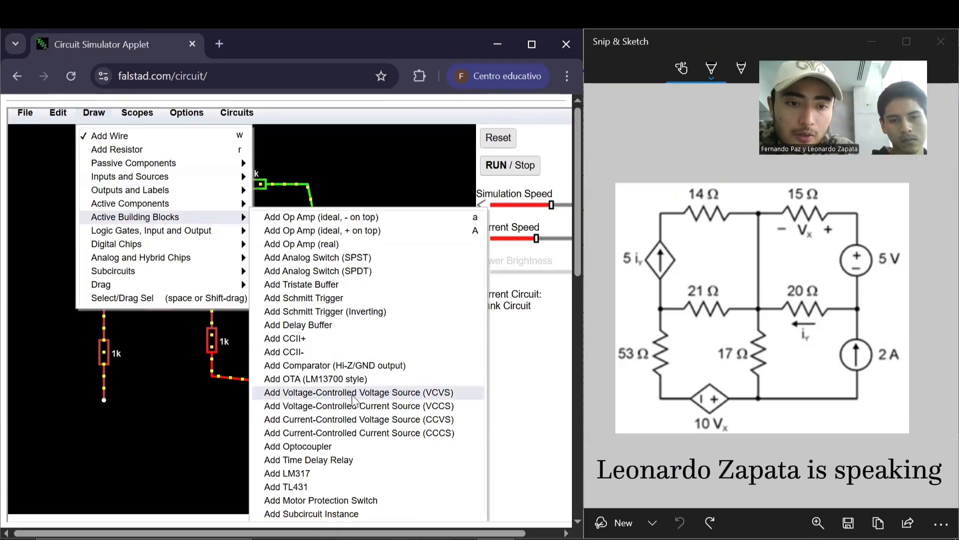
pyautogui.click(360, 392)
pyautogui.click(150, 443)
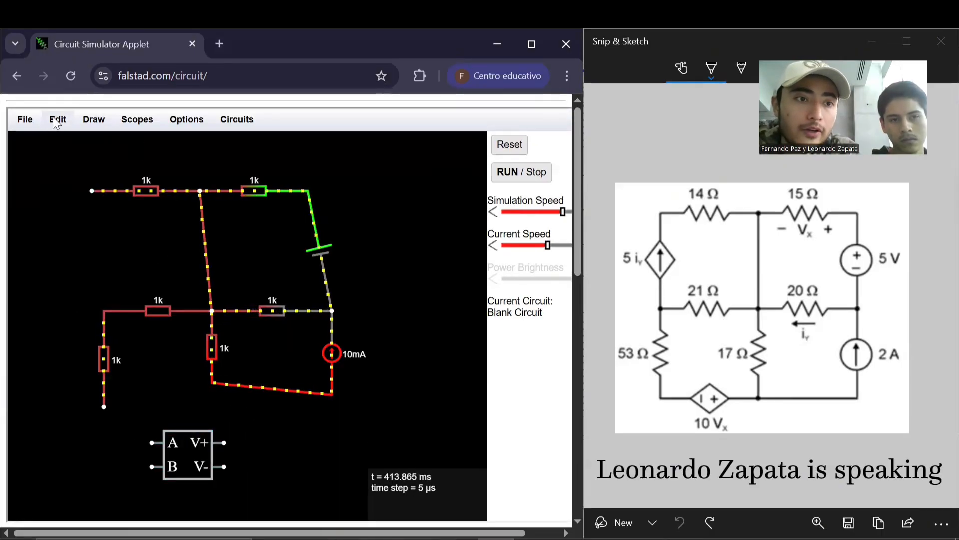
# Wire the VCVS V+ output to the central vertical resistor's lower end and V- to the left vertical resistor's lower end.
pyautogui.click(95, 120)
pyautogui.click(122, 142)
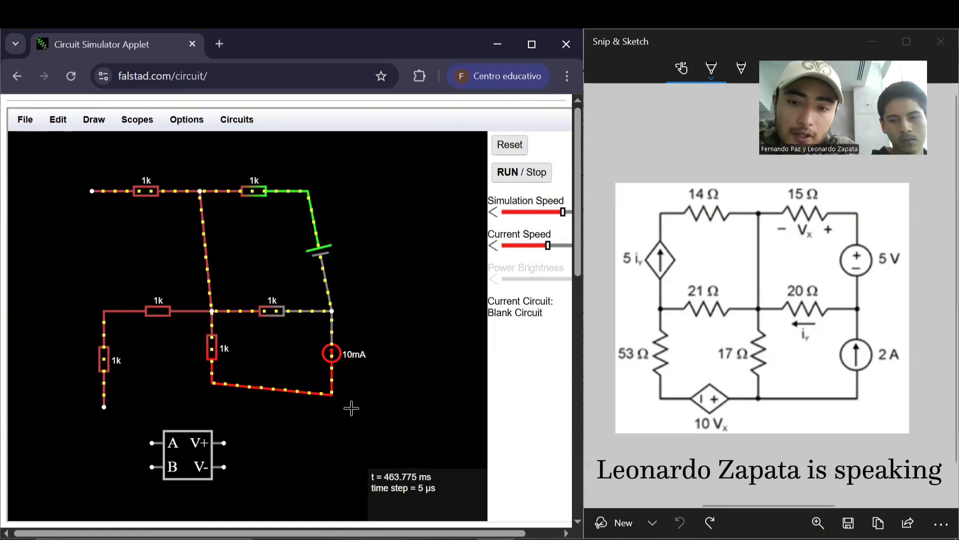
pyautogui.moveTo(224, 444); pyautogui.dragTo(212, 383)
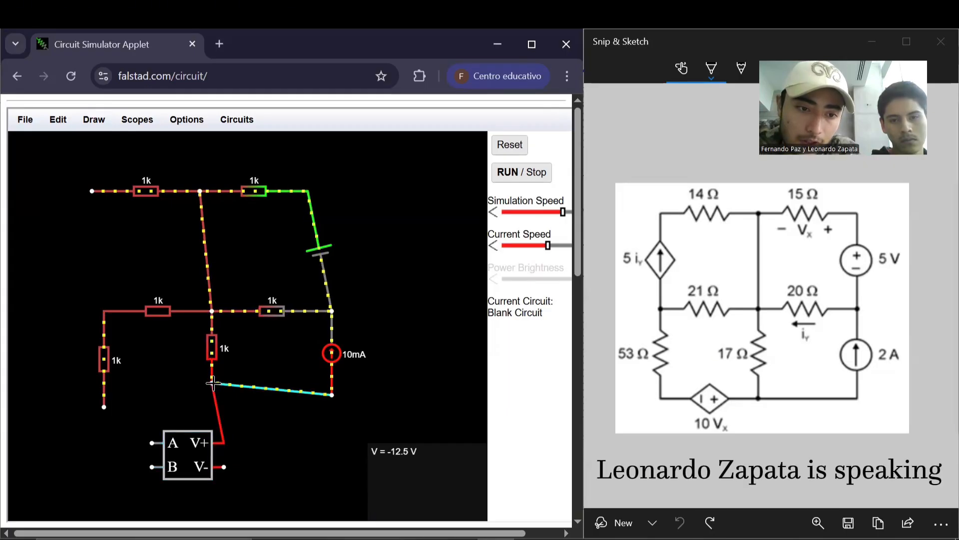
pyautogui.moveTo(109, 409); pyautogui.dragTo(105, 408)
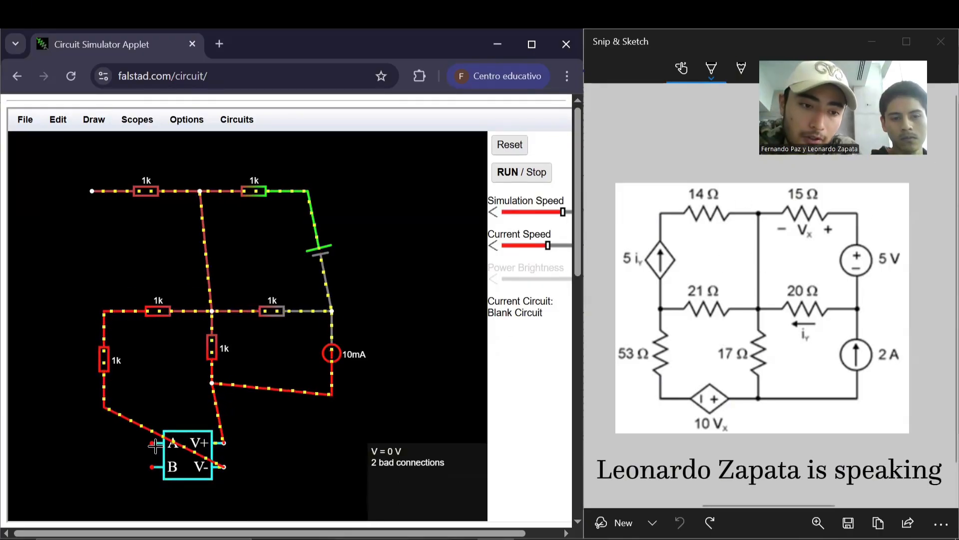
# Wire VCVS input A to the right end of the upper right resistor and input B to the top middle node.
pyautogui.rightClick(279, 211)
pyautogui.click(161, 394)
pyautogui.moveTo(152, 443); pyautogui.dragTo(308, 191)
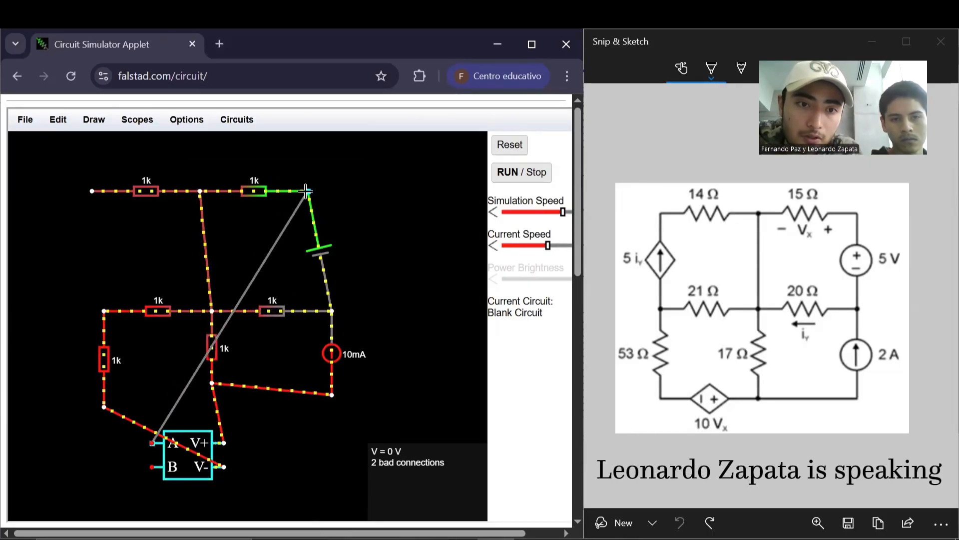
pyautogui.moveTo(152, 467); pyautogui.dragTo(200, 191)
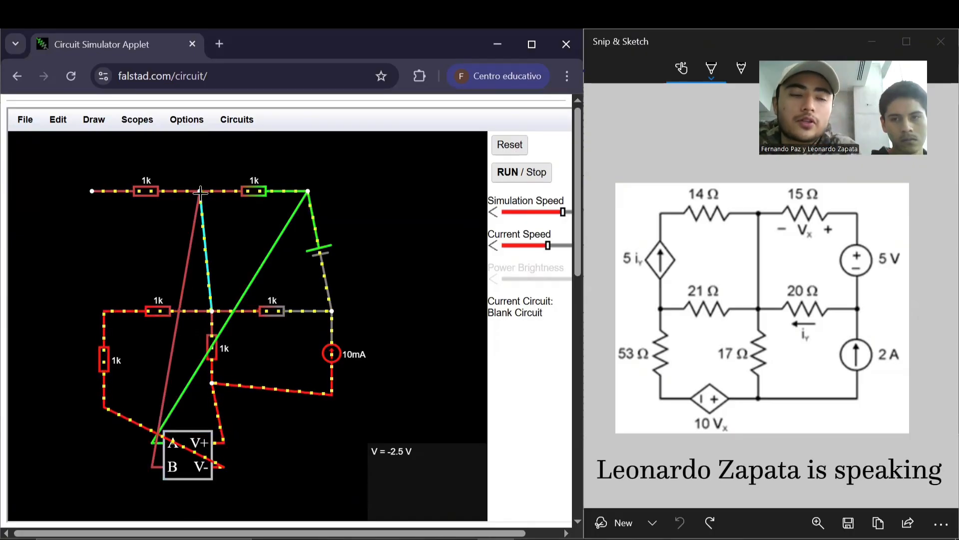
# Place a current-controlled current source (CCCS) at the circuit's left side, between the top and middle resistor rows.
pyautogui.click(94, 120)
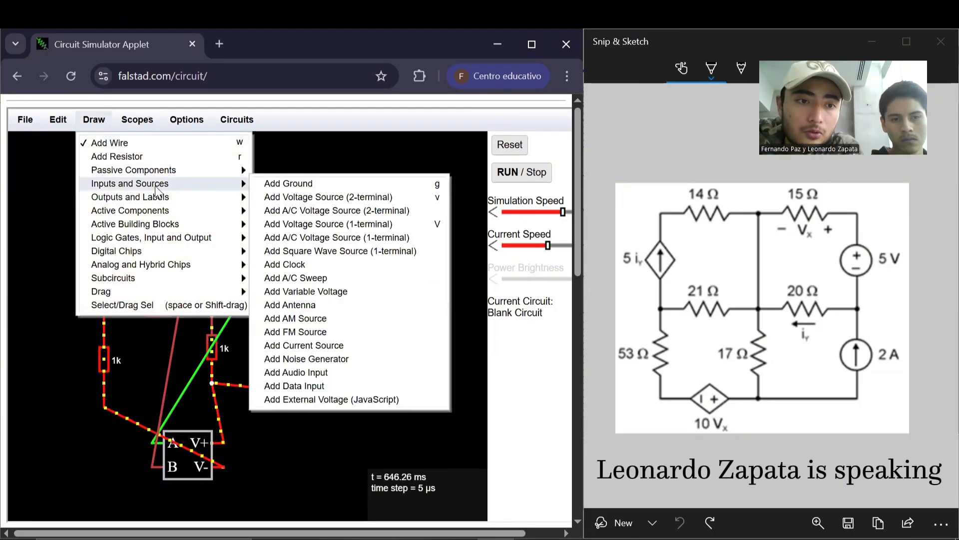
pyautogui.moveTo(210, 218)
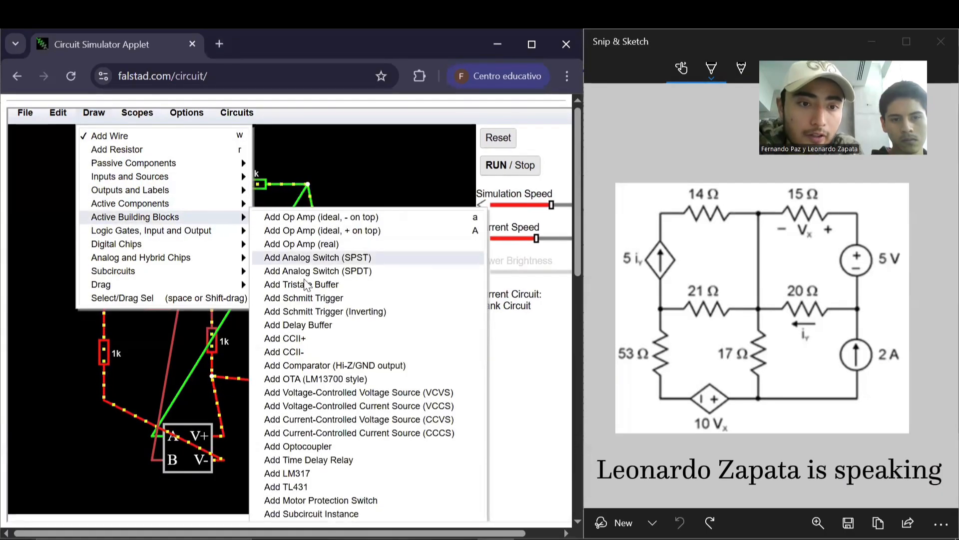
pyautogui.scroll(-1, 330, 344)
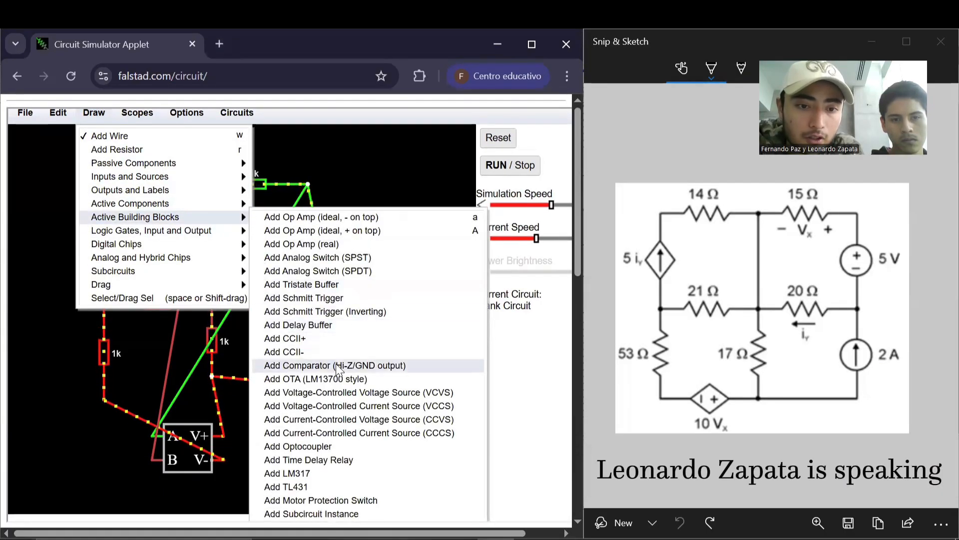
pyautogui.click(358, 434)
pyautogui.click(44, 251)
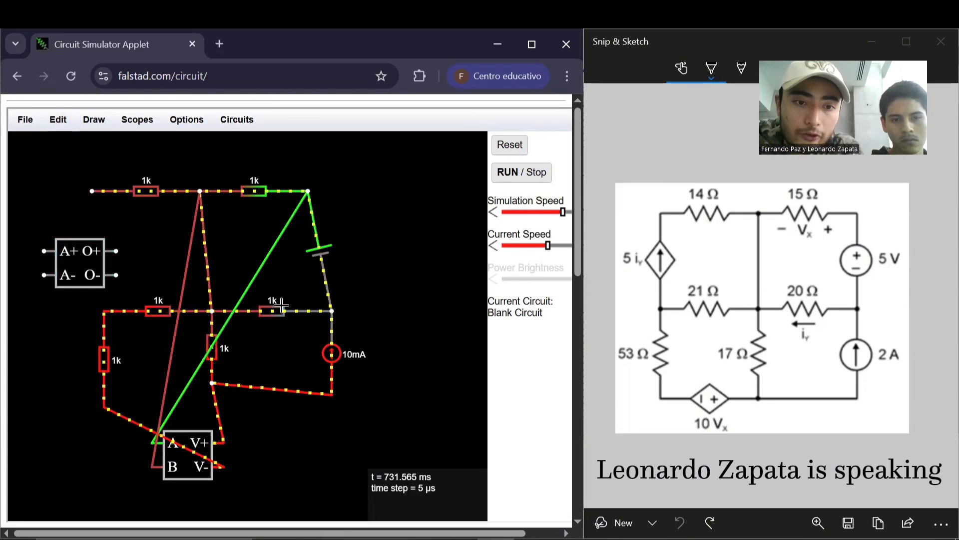
# Replace the right resistor of the middle row with a shorter one, leaving a gap between it and the central node.
pyautogui.click(94, 119)
pyautogui.click(120, 155)
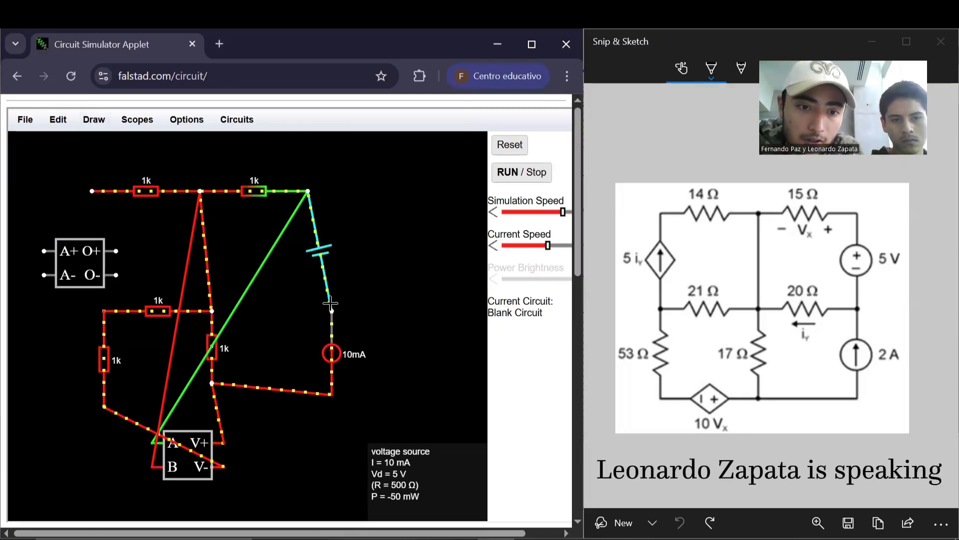
pyautogui.moveTo(330, 310); pyautogui.dragTo(272, 310)
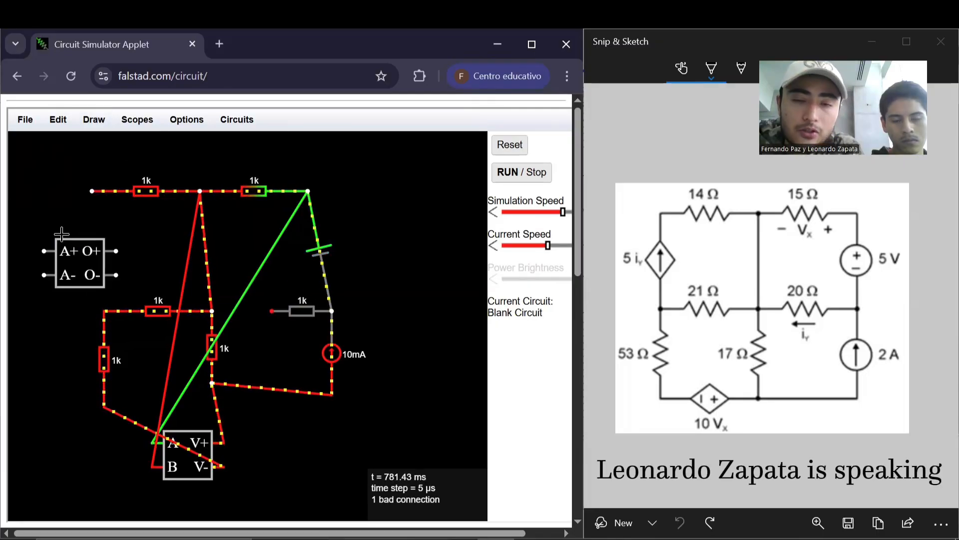
# Wire CCCS outputs O+ and O- to the left ends of the top and middle rows, and A+ and A- to the shortened resistor and central node.
pyautogui.click(109, 120)
pyautogui.click(104, 142)
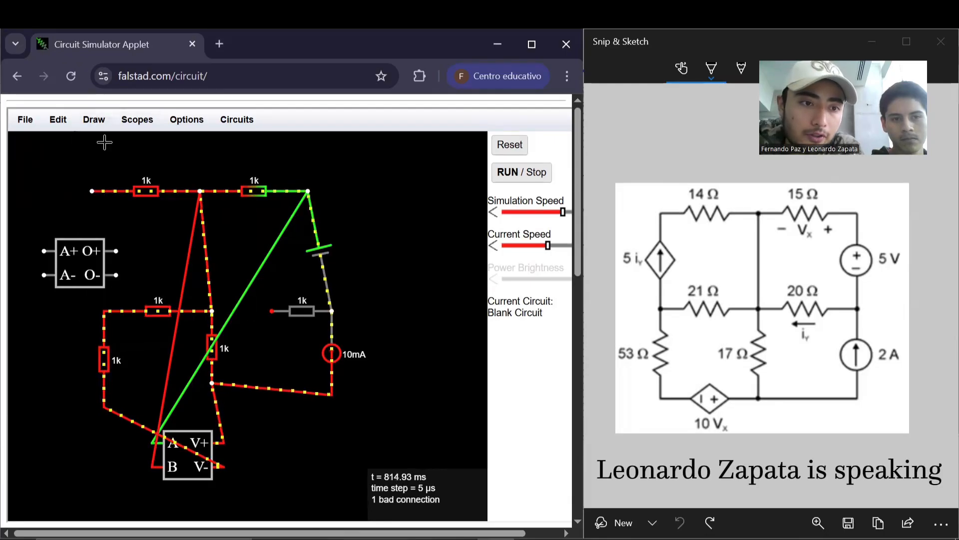
pyautogui.moveTo(99, 207); pyautogui.dragTo(91, 191)
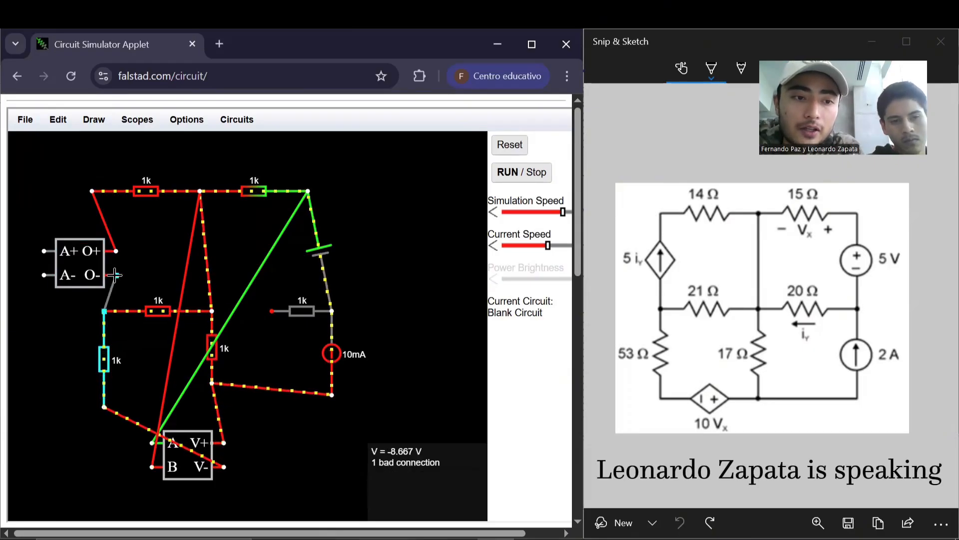
pyautogui.moveTo(115, 275); pyautogui.dragTo(114, 275)
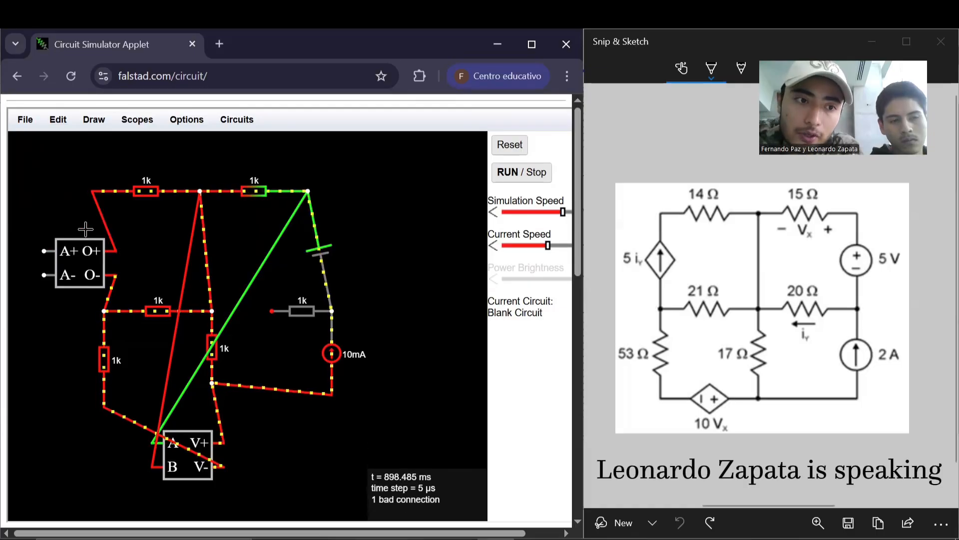
pyautogui.moveTo(278, 305); pyautogui.dragTo(273, 310)
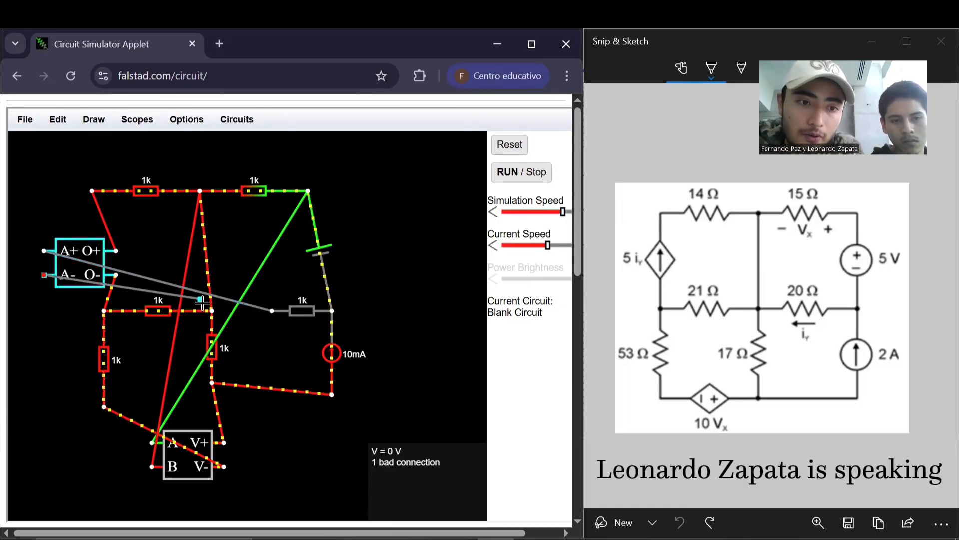
pyautogui.moveTo(212, 312); pyautogui.dragTo(212, 311)
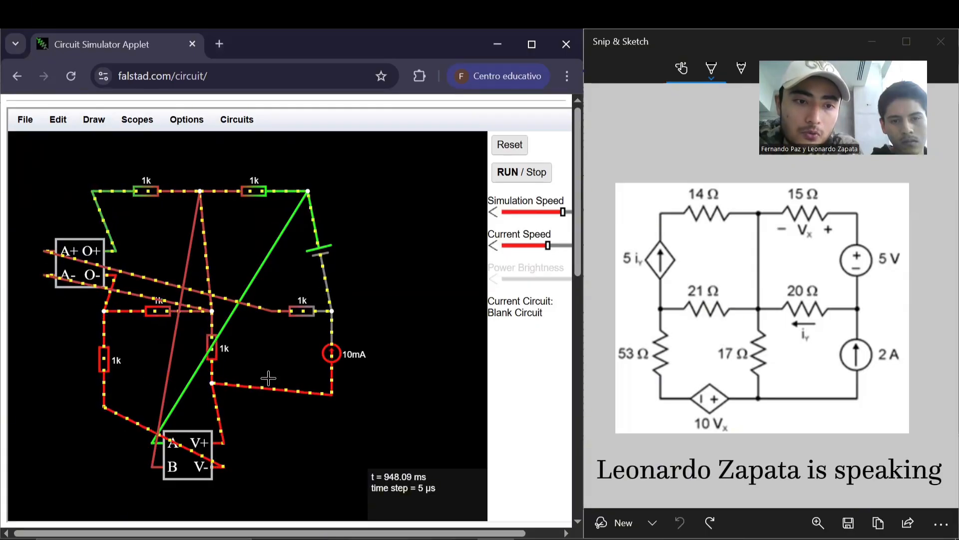
# Set the independent current source to 2 A.
pyautogui.doubleClick(335, 352)
pyautogui.press('BackSpace')
pyautogui.press('BackSpace')
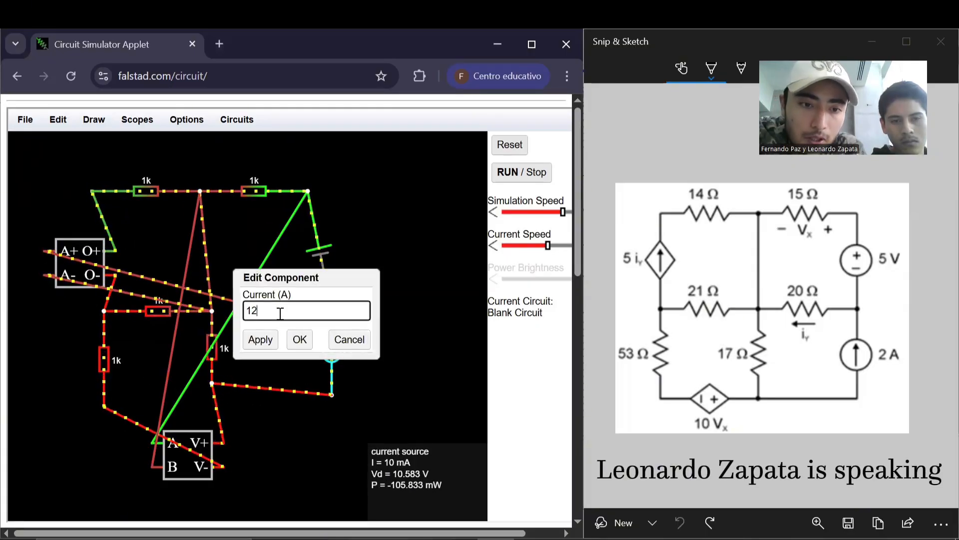
pyautogui.press('Return')
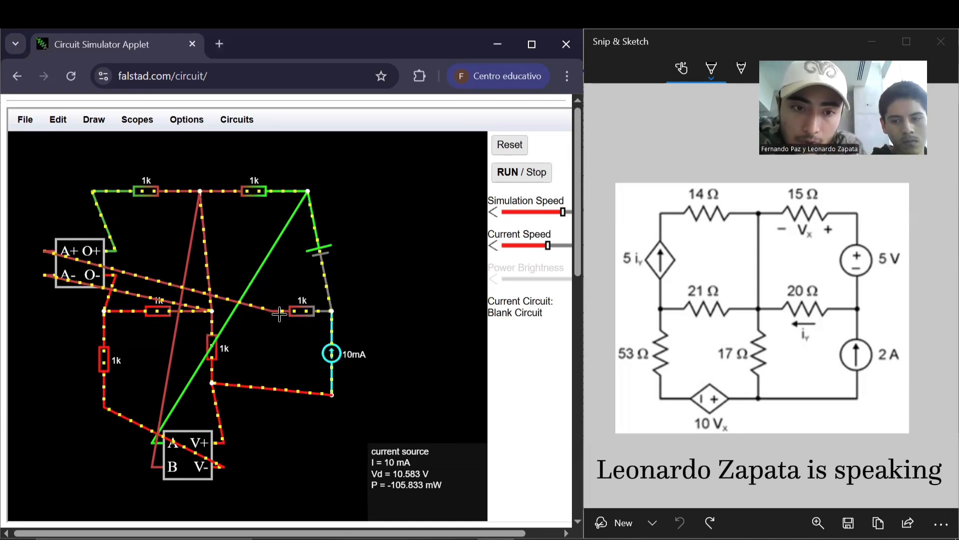
# Set the upper right resistor's resistance to 15 ohms.
pyautogui.doubleClick(254, 189)
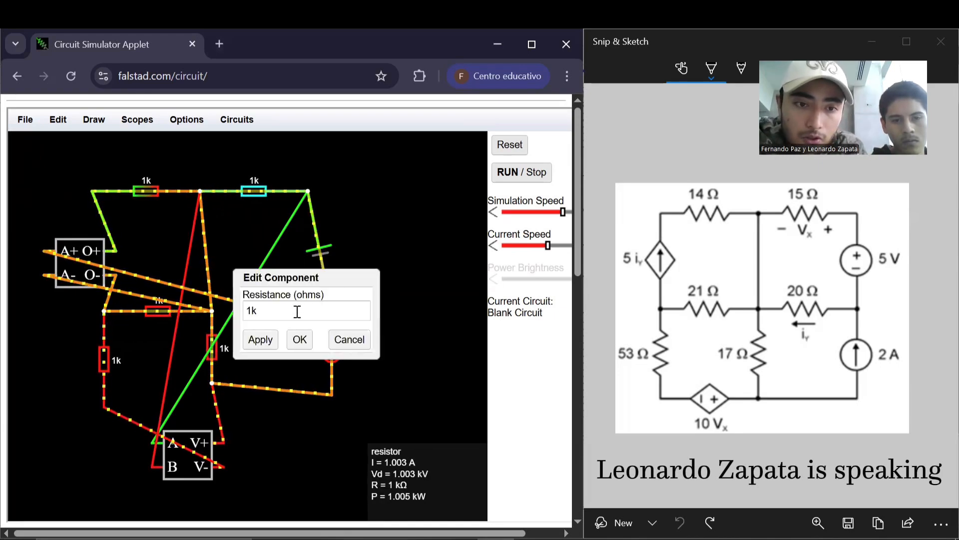
pyautogui.write('5')
pyautogui.press('Return')
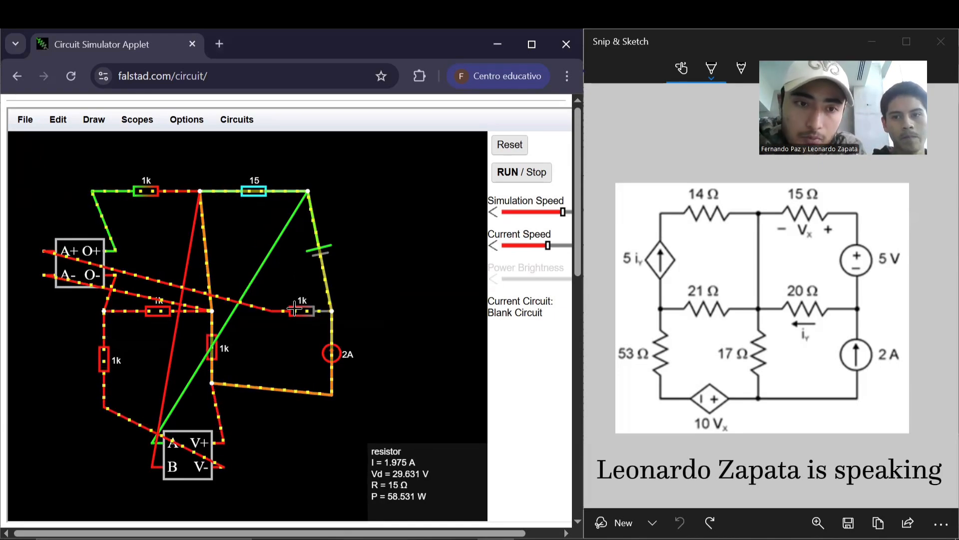
# Set the upper left resistor to 14 ohms and the left vertical resistor to 53 ohms.
pyautogui.doubleClick(197, 200)
pyautogui.click(276, 313)
pyautogui.write('4')
pyautogui.press('Return')
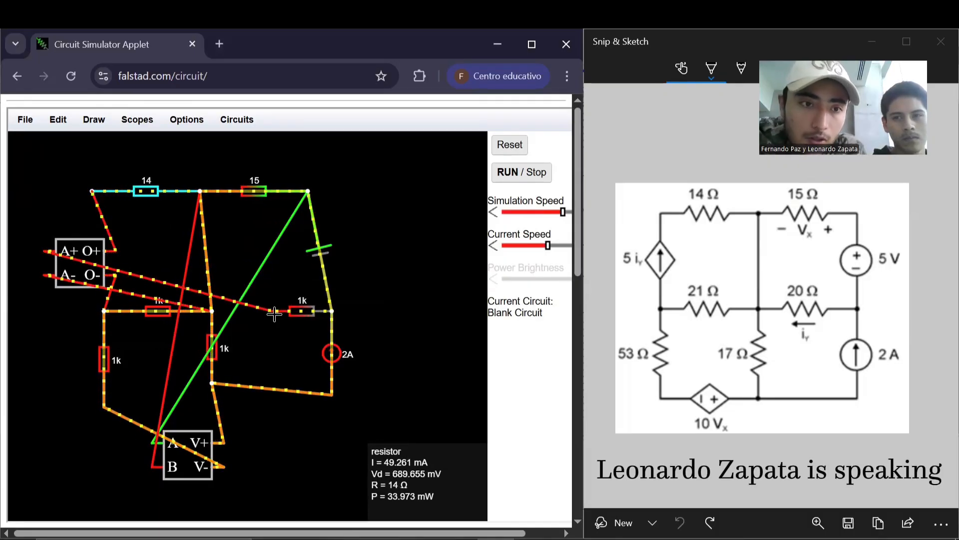
pyautogui.doubleClick(106, 359)
pyautogui.click(291, 303)
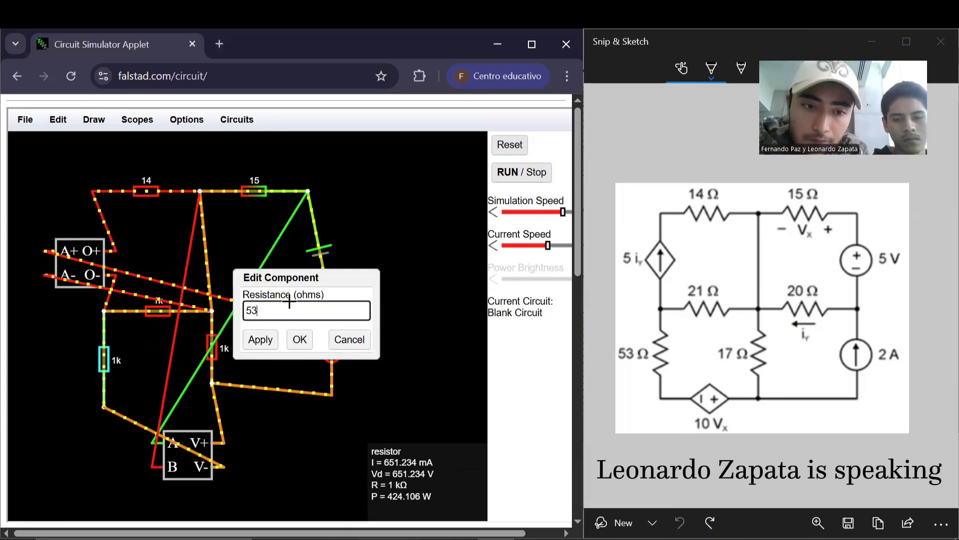
pyautogui.press('Return')
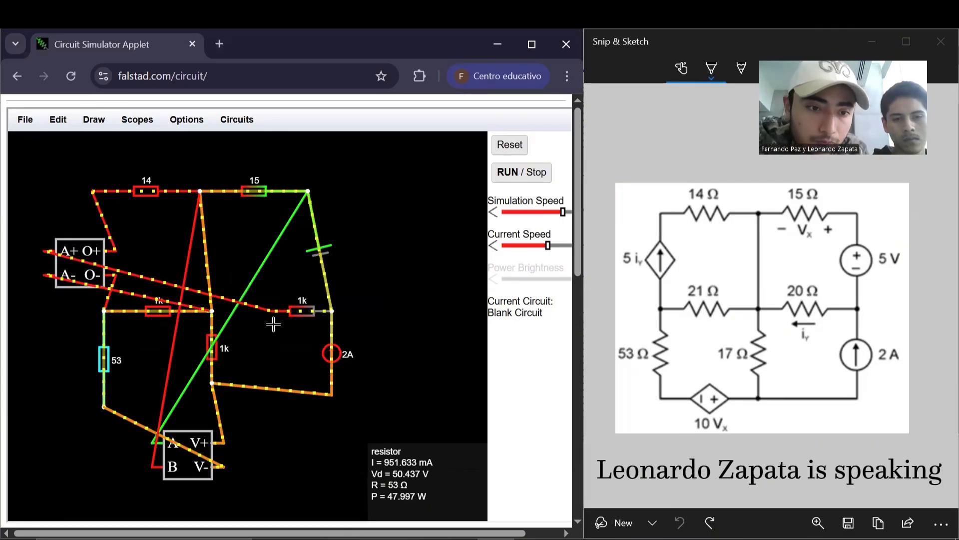
# Set the central vertical resistor to 17 ohms and the left resistor of the middle row to 21 ohms.
pyautogui.doubleClick(212, 354)
pyautogui.click(289, 313)
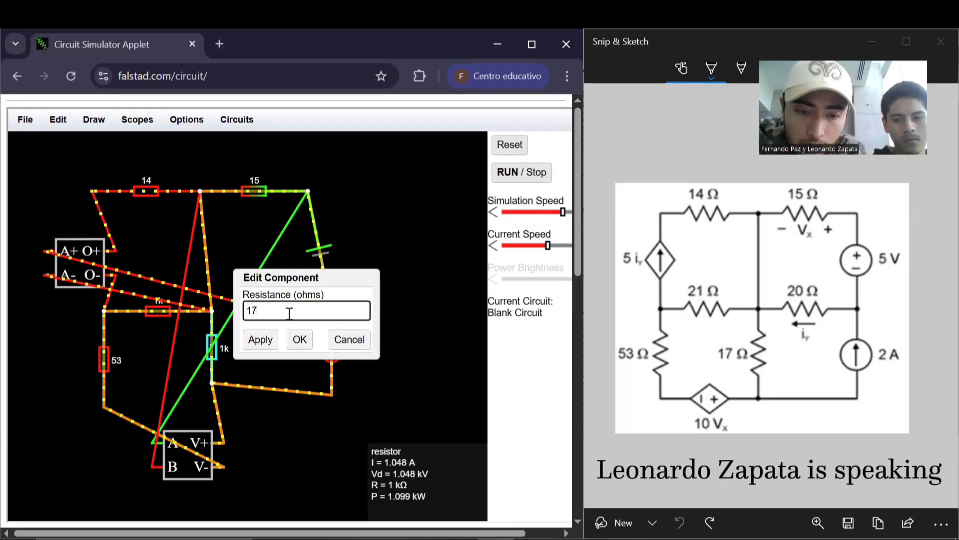
pyautogui.write('17')
pyautogui.press('Return')
pyautogui.doubleClick(209, 311)
pyautogui.click(263, 311)
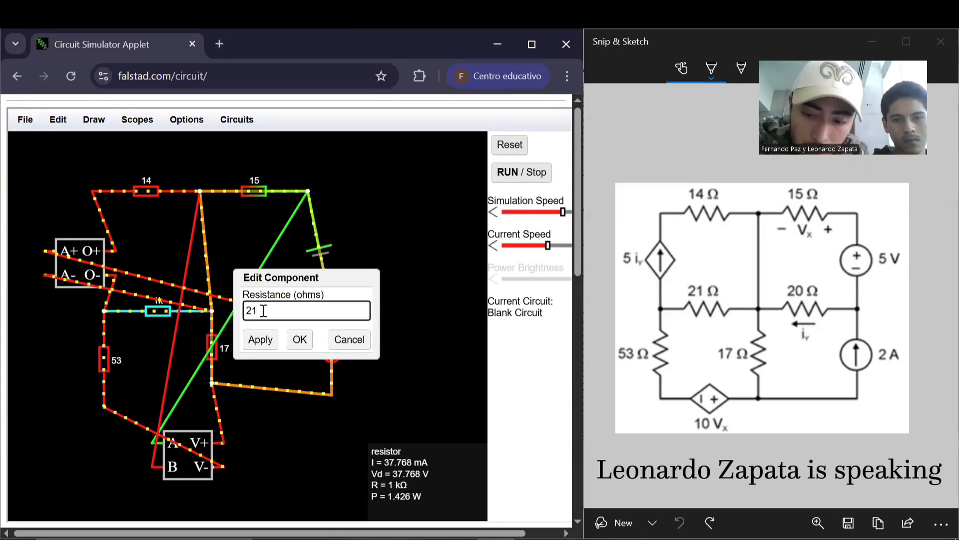
pyautogui.write('21')
pyautogui.press('Return')
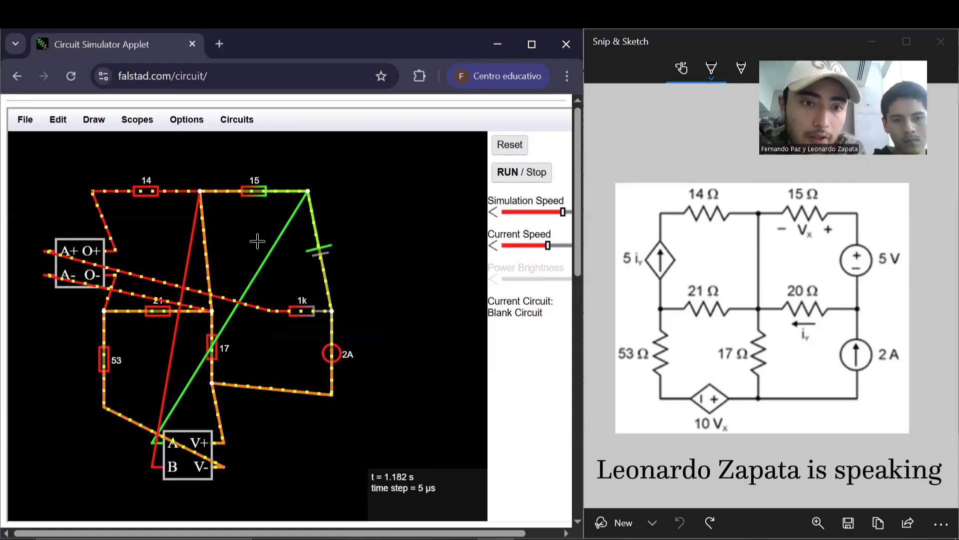
# Set the resistance of the middle row's right resistor to 20 ohms.
pyautogui.doubleClick(301, 311)
pyautogui.click(315, 317)
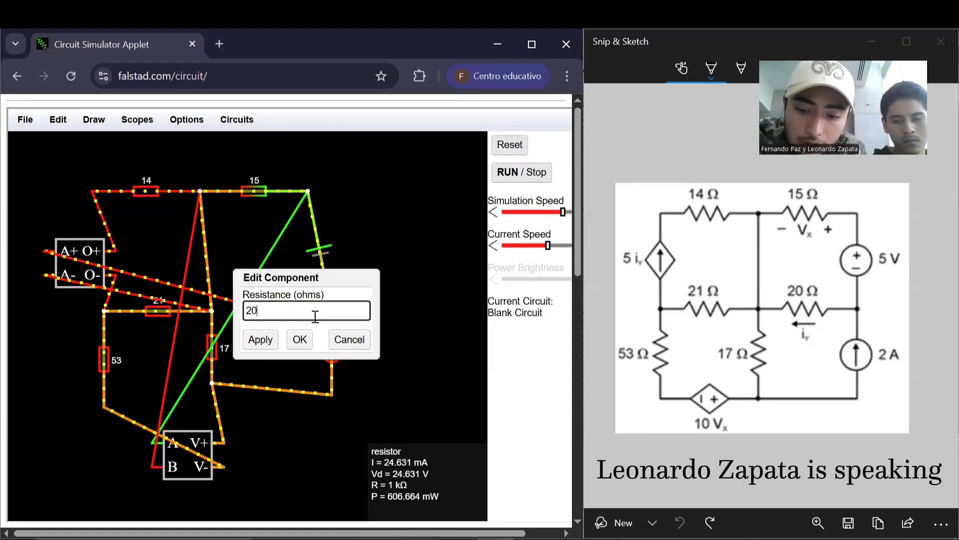
pyautogui.write('20')
pyautogui.press('Return')
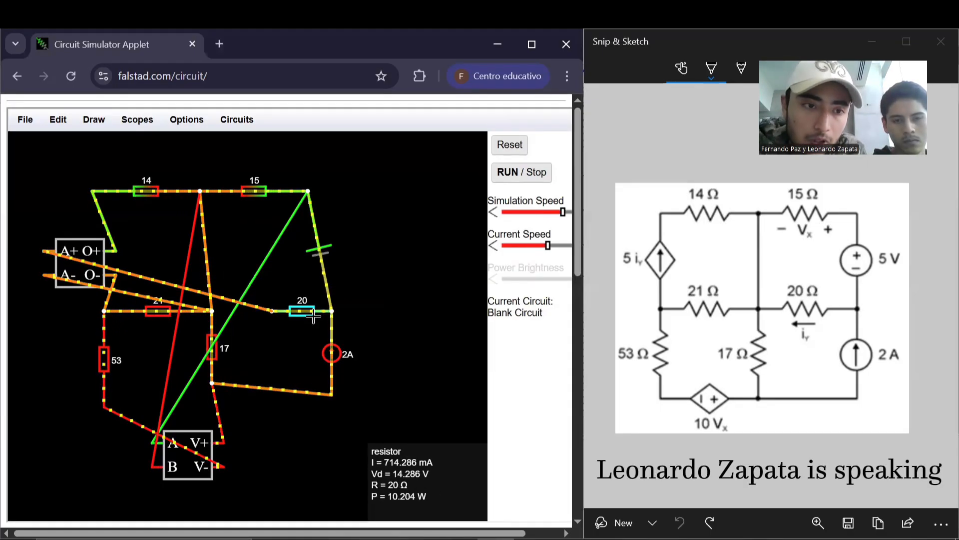
# Set the output function of the current-controlled current source to 5*a.
pyautogui.doubleClick(95, 245)
pyautogui.click(180, 292)
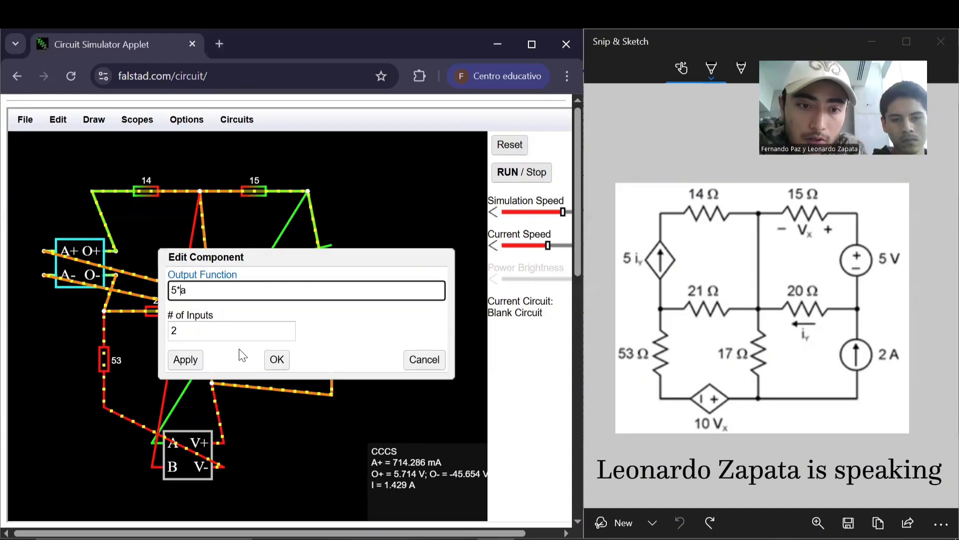
pyautogui.click(276, 359)
# Change the multiplier of (a-b) in the VCVS output function to match the reference circuit's 10 Vx source.
pyautogui.doubleClick(187, 454)
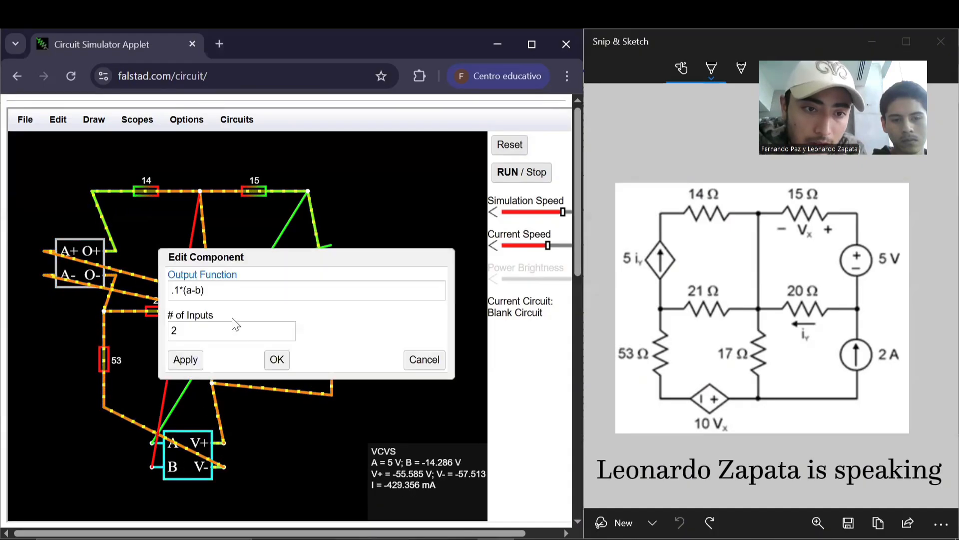
pyautogui.click(179, 291)
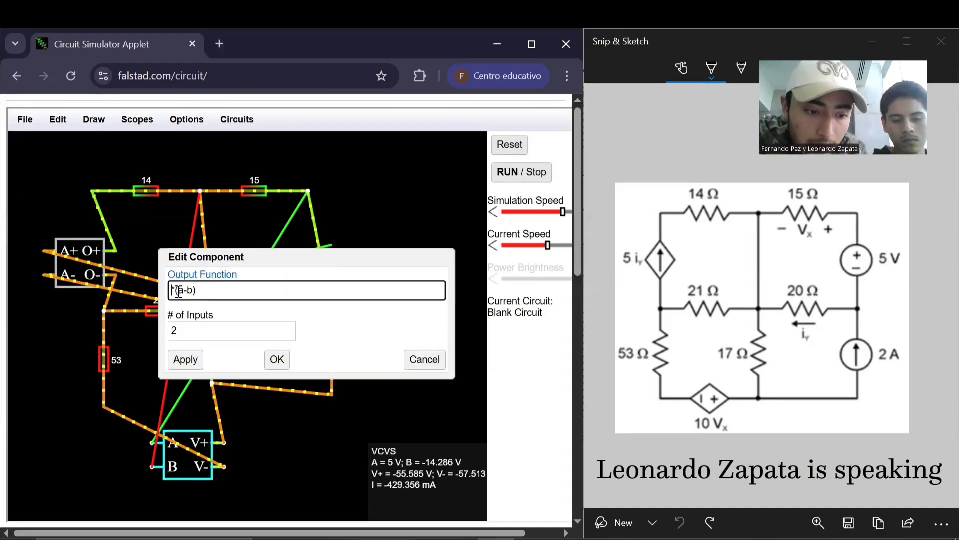
pyautogui.press('Return')
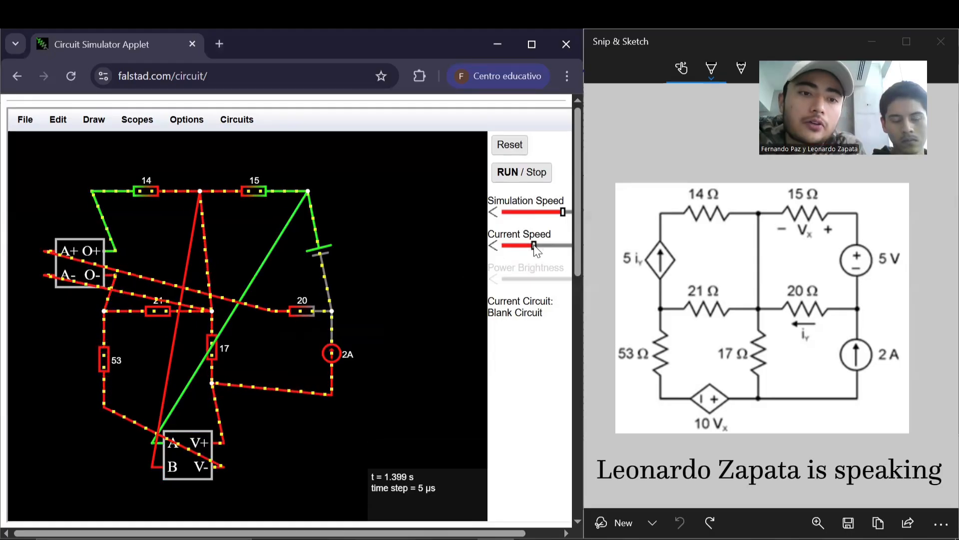
# Examine the current and voltage readings of the 15, 20 and 53 ohm resistors, the CCCS output wire and the independent current source.
pyautogui.moveTo(255, 187)
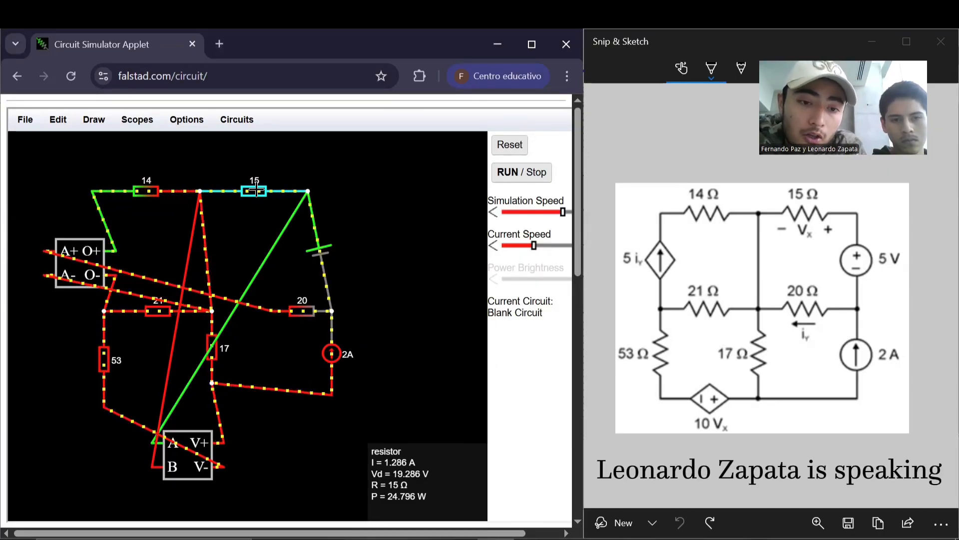
pyautogui.moveTo(301, 312)
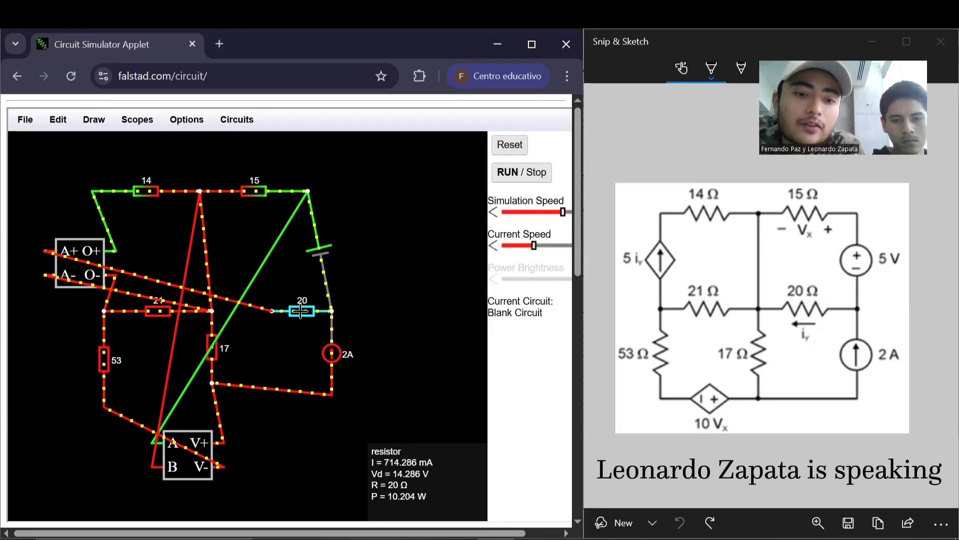
pyautogui.moveTo(106, 223)
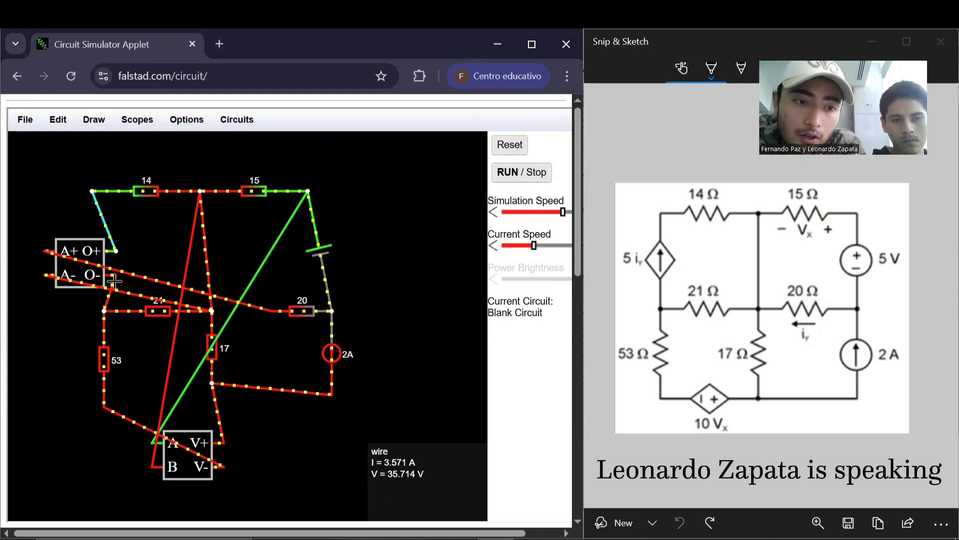
pyautogui.moveTo(106, 349)
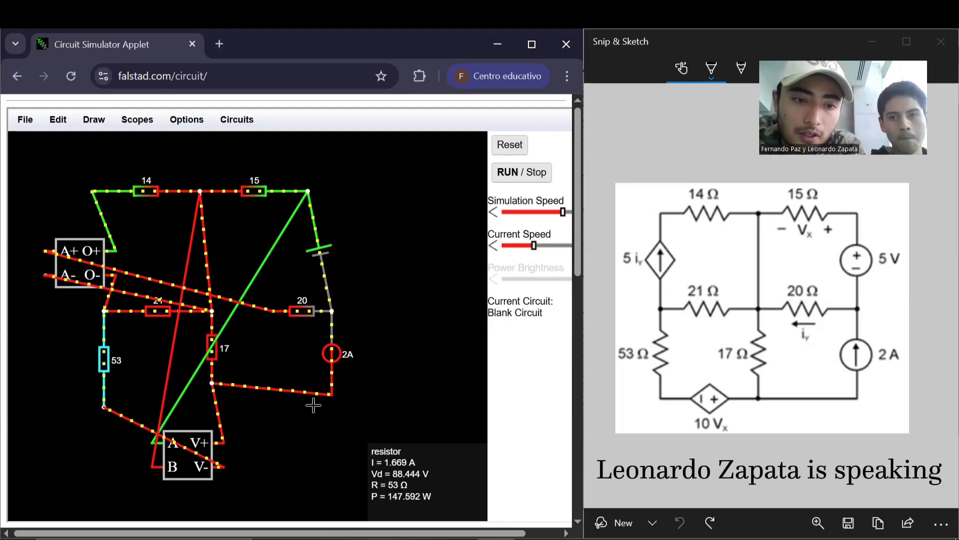
pyautogui.moveTo(322, 358)
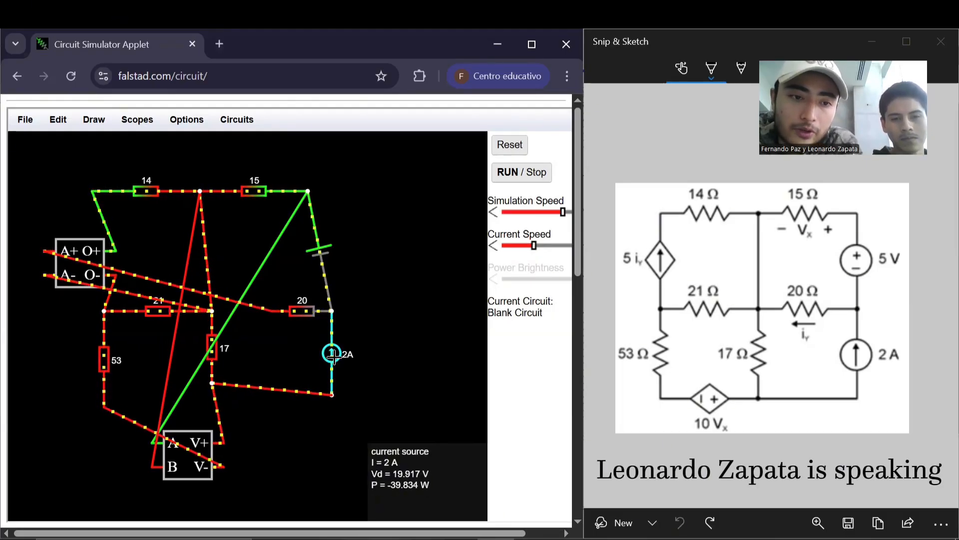
pyautogui.moveTo(192, 418)
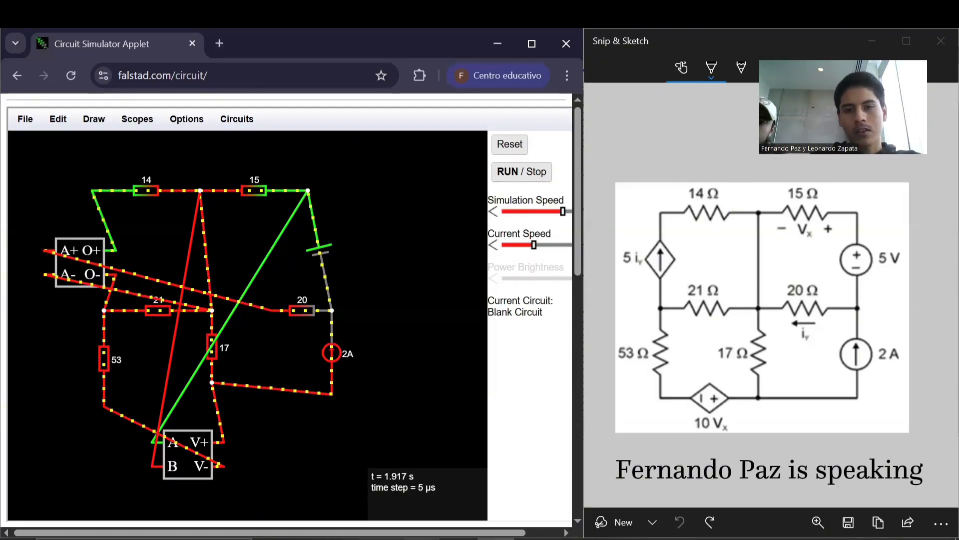
# Switch to Multisim and place a 1k virtual resistor from the Basic group in the empty area beside the reference circuit.
pyautogui.click(865, 35)
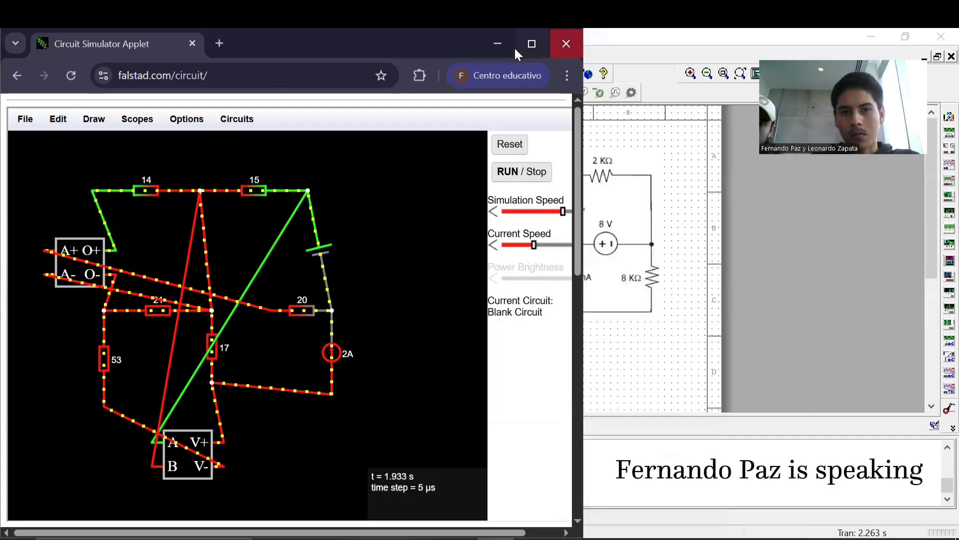
pyautogui.click(496, 45)
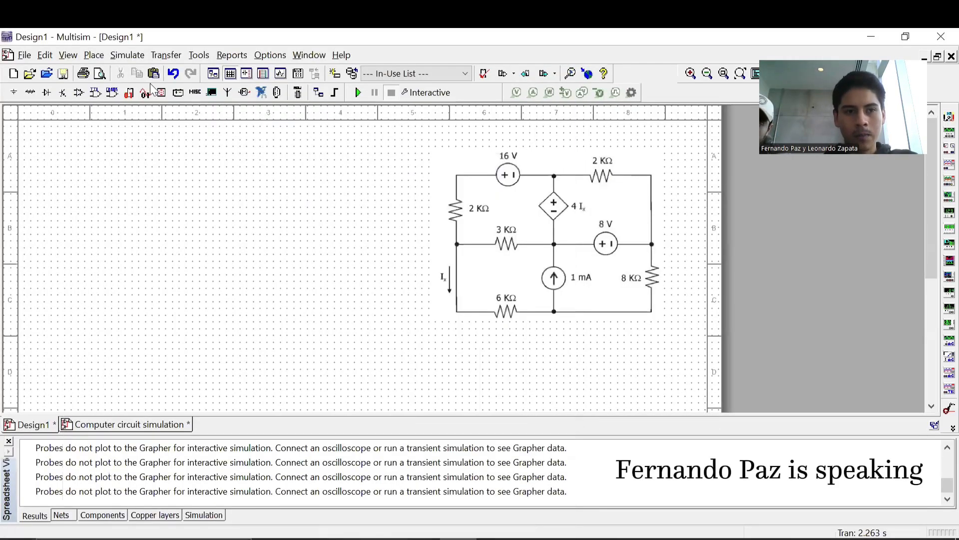
pyautogui.click(94, 55)
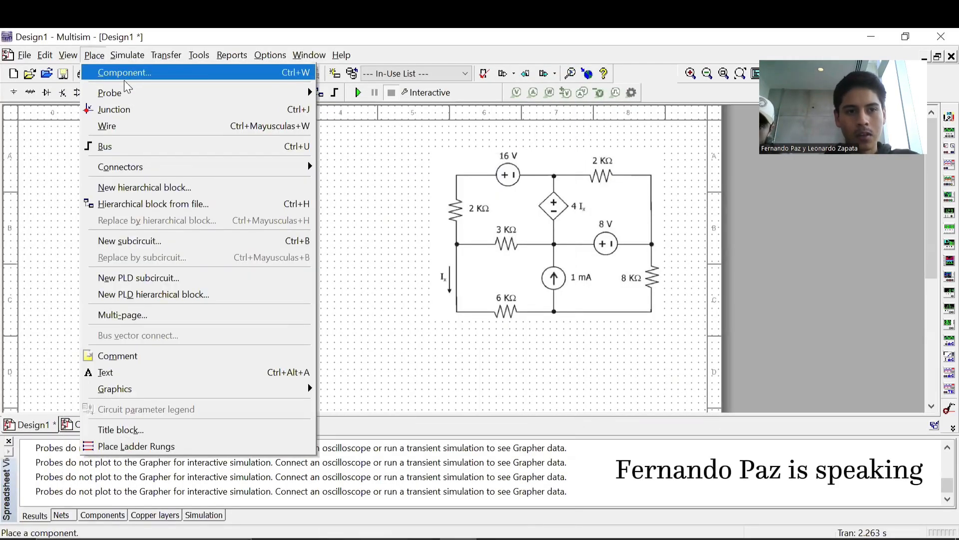
pyautogui.click(125, 74)
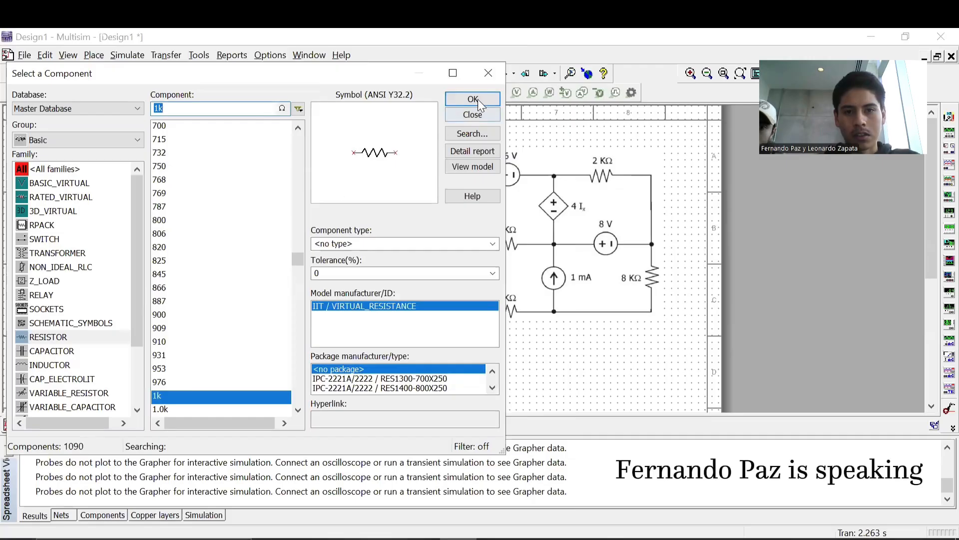
pyautogui.click(463, 98)
pyautogui.click(192, 253)
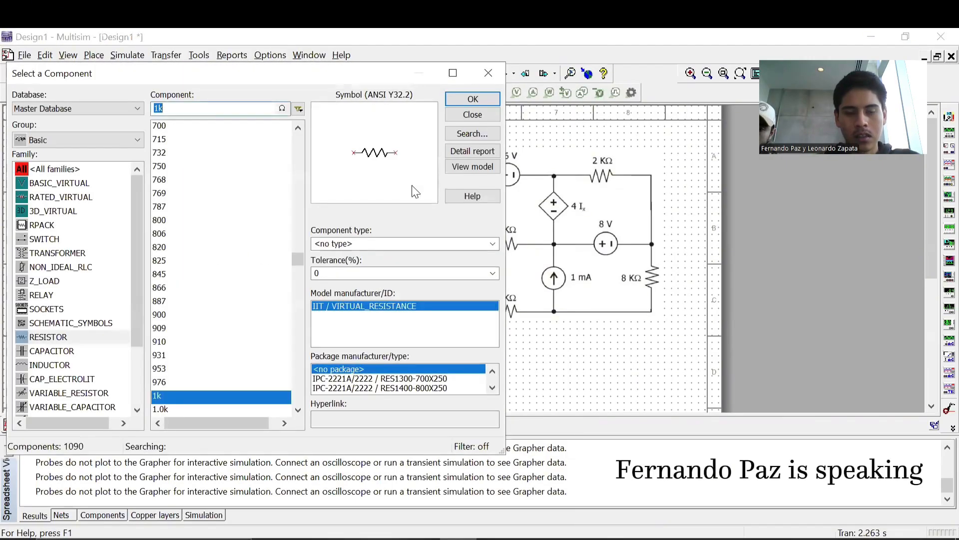
pyautogui.click(488, 73)
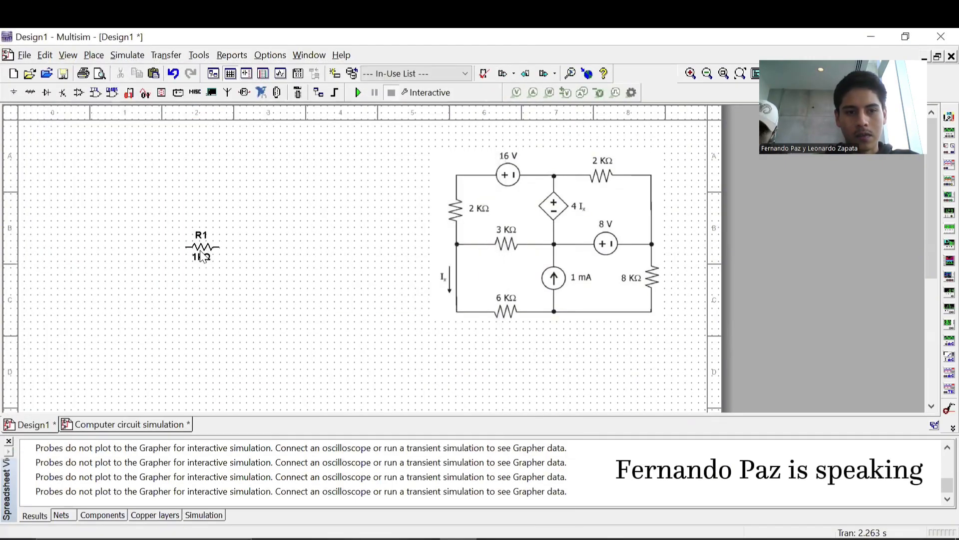
# Paste four copies of the 1k resistor around the empty area of the schematic.
pyautogui.click(303, 239)
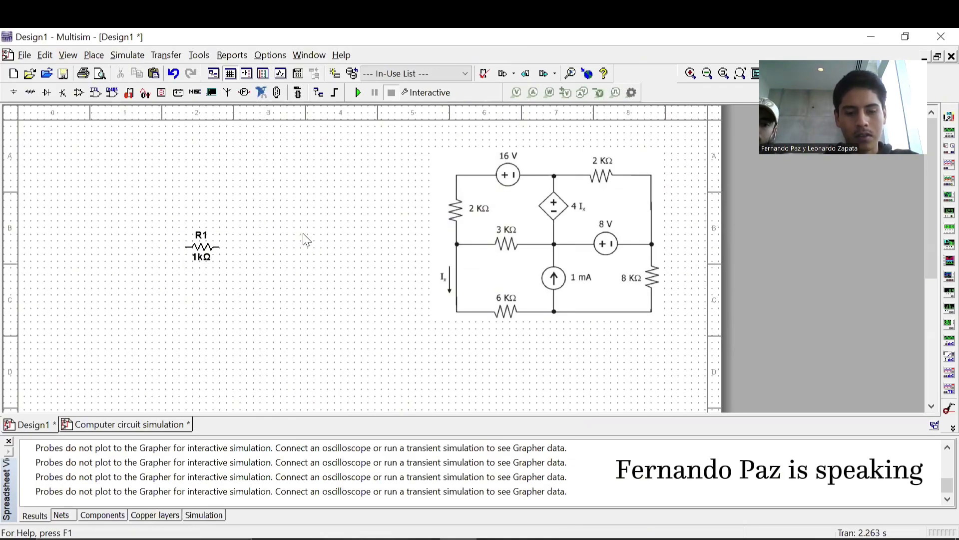
pyautogui.click(294, 266)
pyautogui.hotkey('ctrl', 'v')
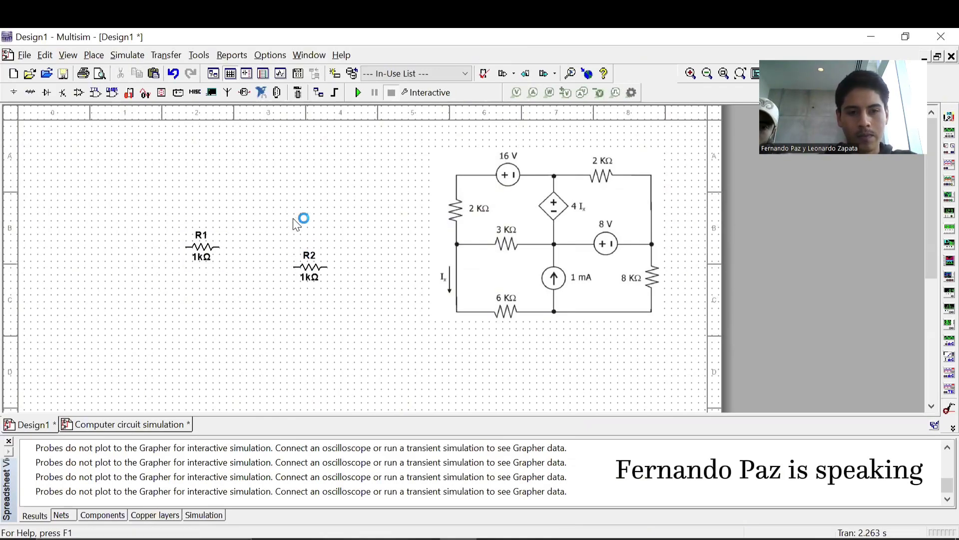
pyautogui.click(287, 207)
pyautogui.hotkey('ctrl', 'v')
pyautogui.click(235, 335)
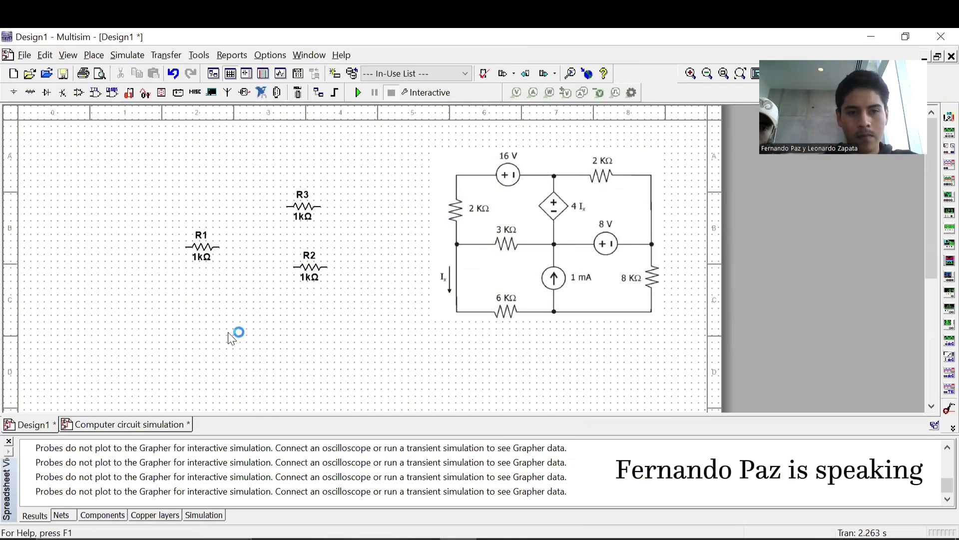
pyautogui.hotkey('ctrl', 'v')
pyautogui.click(335, 333)
# Shift R1 slightly left, then move R3 to its upper left and rotate it 90° clockwise.
pyautogui.moveTo(194, 245); pyautogui.dragTo(188, 250)
pyautogui.moveTo(305, 210); pyautogui.dragTo(138, 213)
pyautogui.rightClick(138, 214)
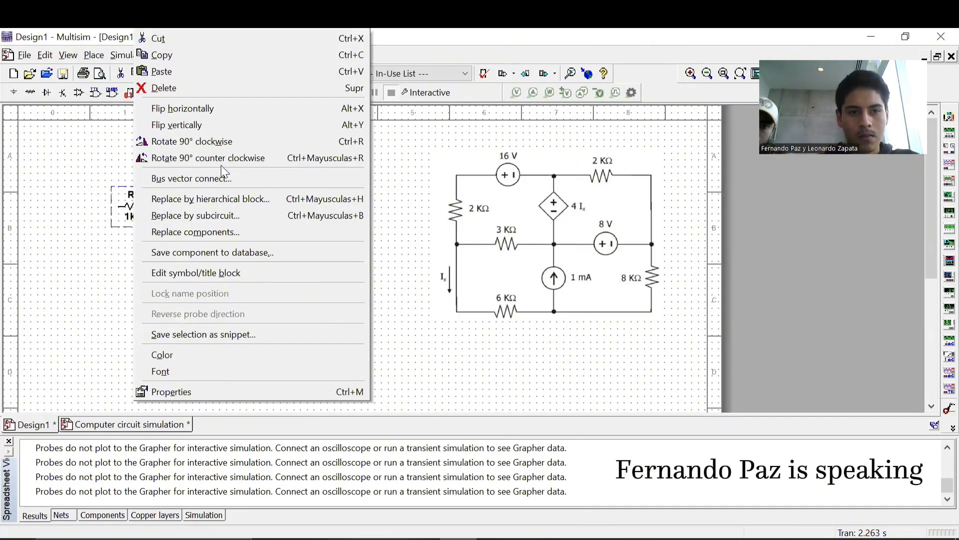
pyautogui.click(215, 143)
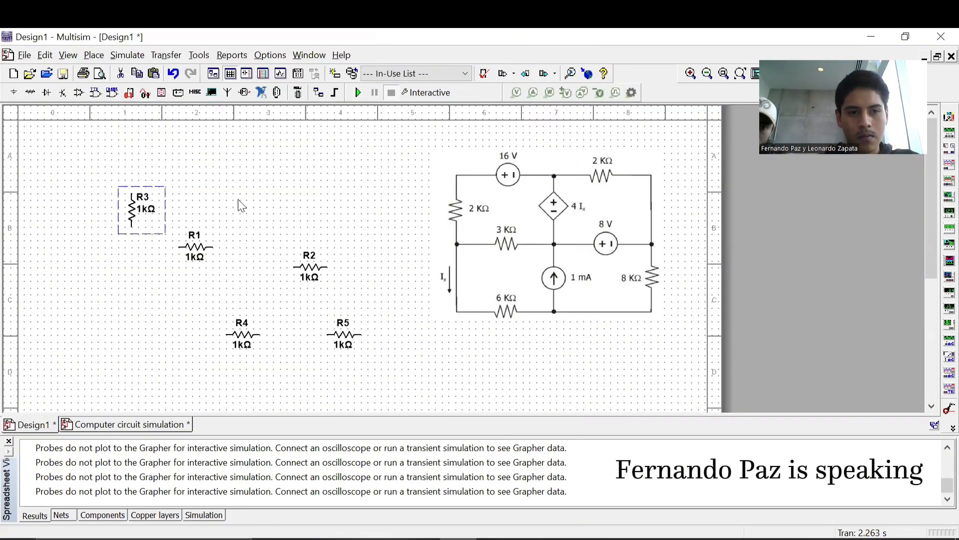
# Rotate R5 90° counter clockwise and move it up to form the circuit's lower right vertical branch.
pyautogui.click(335, 337)
pyautogui.rightClick(342, 336)
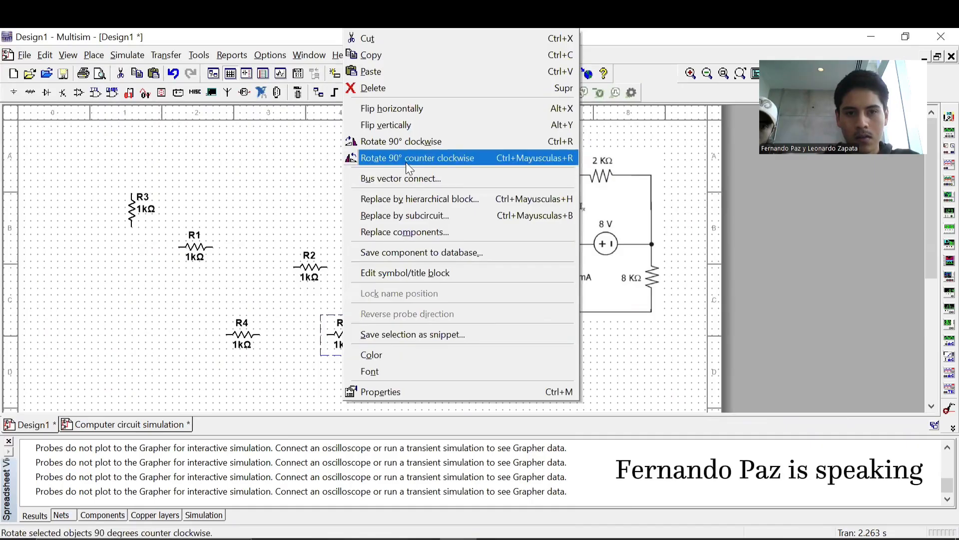
pyautogui.click(409, 156)
pyautogui.moveTo(353, 345); pyautogui.dragTo(368, 303)
# Move R2 up into the circuit's upper right branch and R4 left to a spot below R1.
pyautogui.click(311, 267)
pyautogui.moveTo(310, 267); pyautogui.dragTo(304, 186)
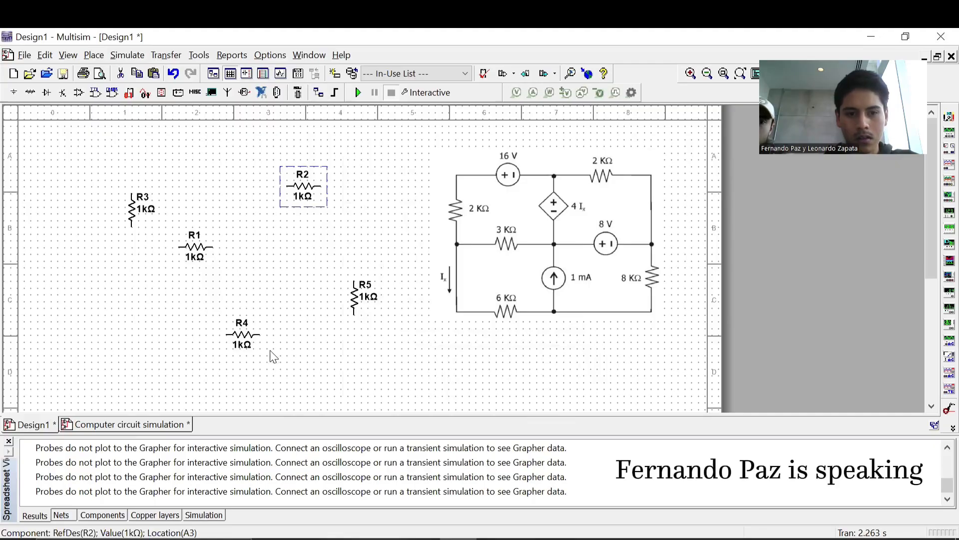
pyautogui.click(242, 323)
pyautogui.moveTo(242, 323); pyautogui.dragTo(176, 319)
pyautogui.hotkey('ctrl', 'z')
pyautogui.click(285, 338)
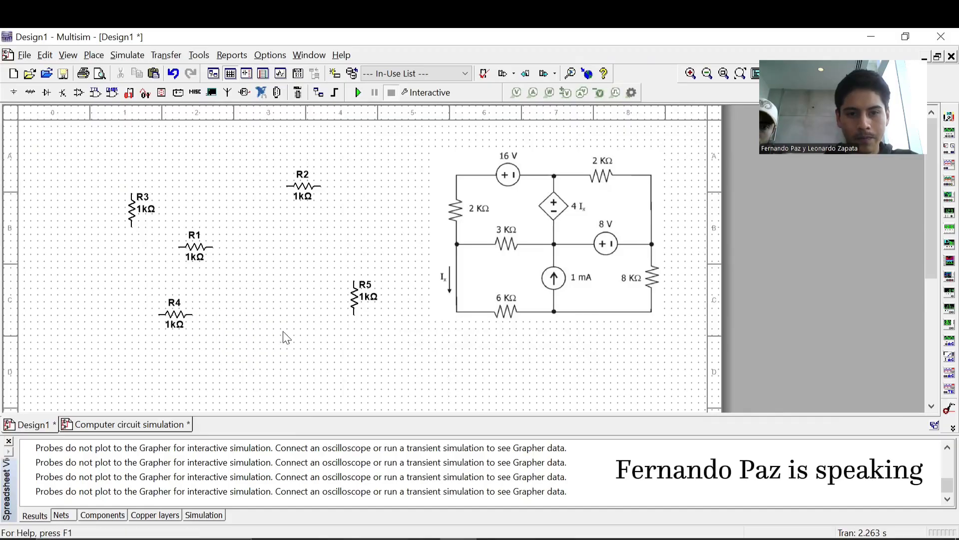
# Place a DC_POWER source from the Sources group in the circuit's upper left branch, between R3 and R2.
pyautogui.click(100, 55)
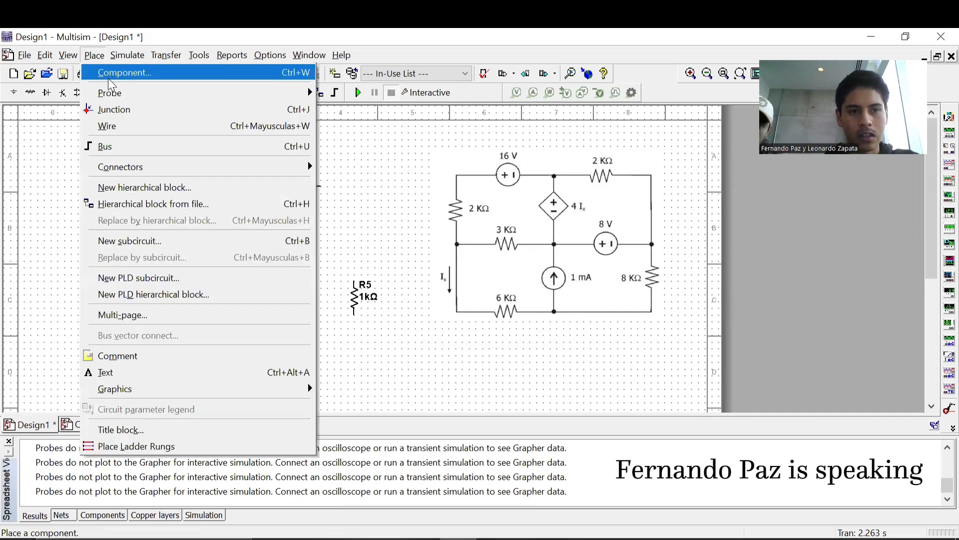
pyautogui.click(108, 78)
pyautogui.click(71, 140)
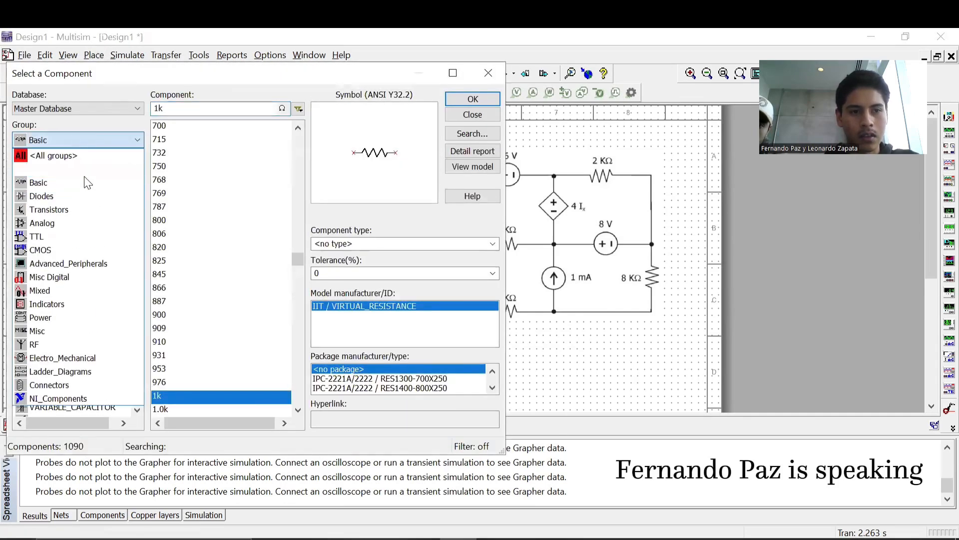
pyautogui.click(84, 172)
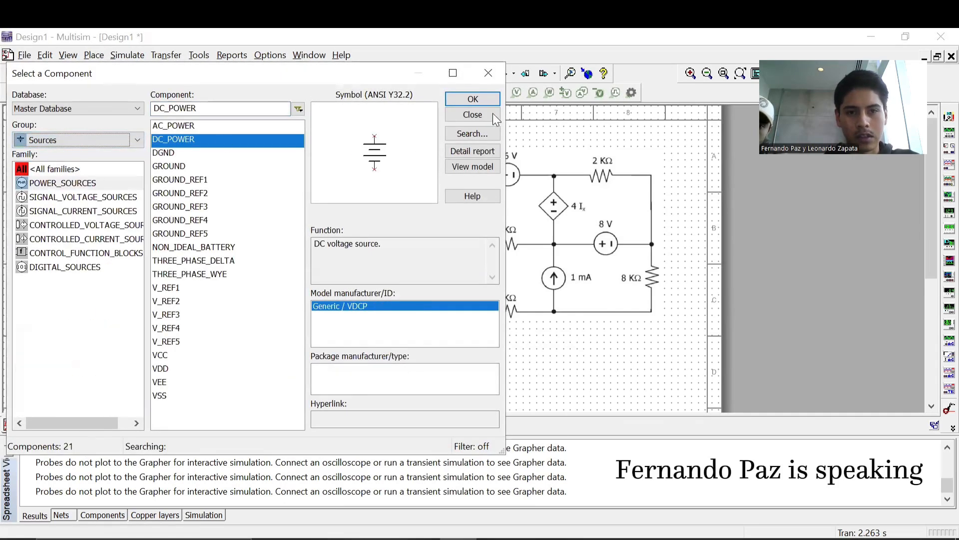
pyautogui.click(472, 99)
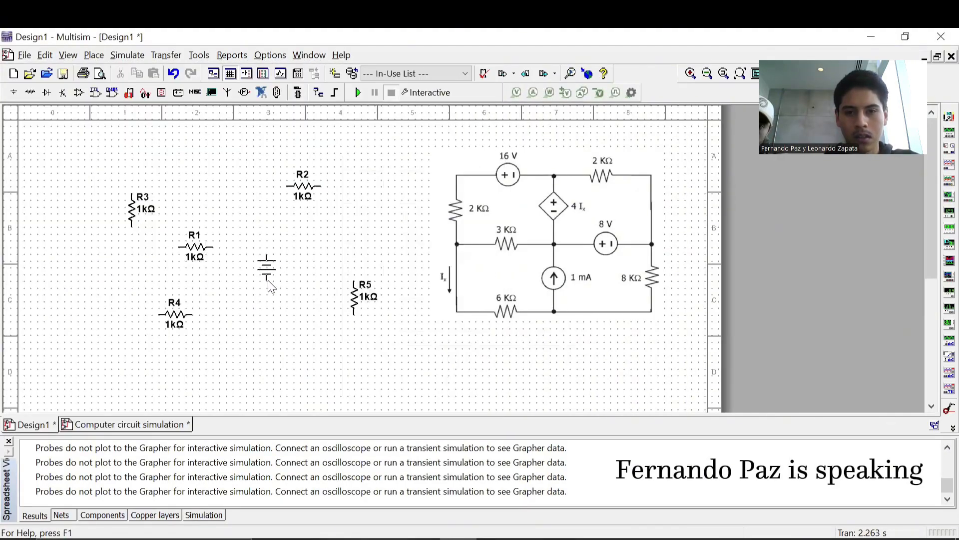
pyautogui.press('Escape')
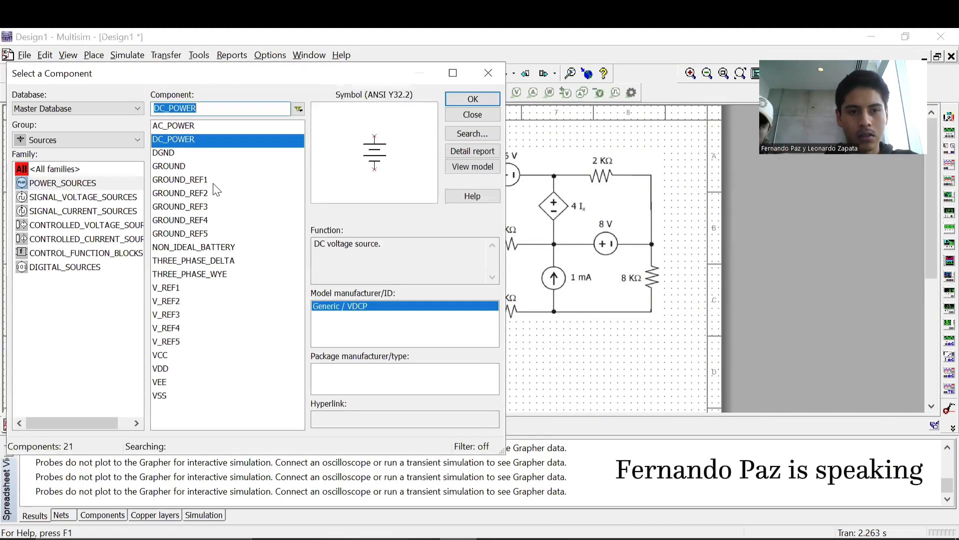
pyautogui.click(488, 73)
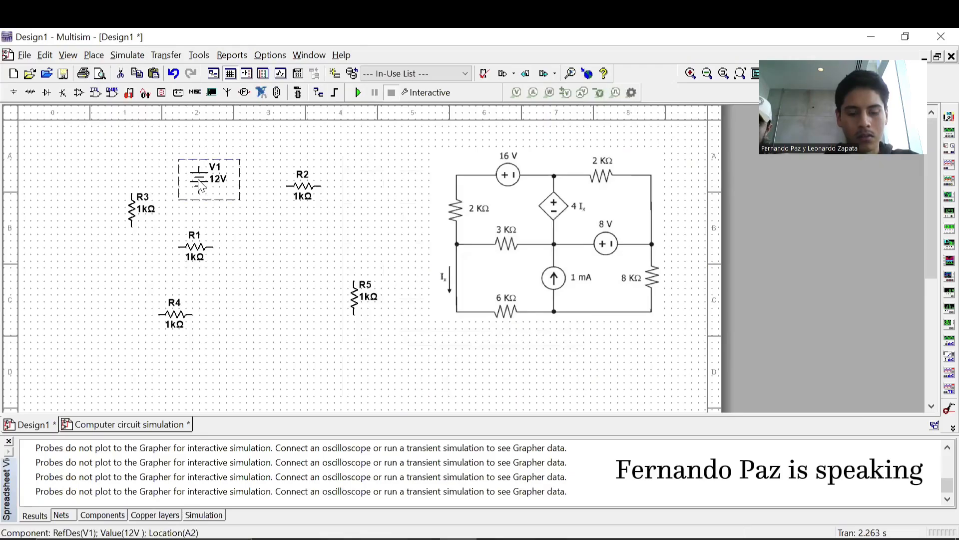
# Add a copy of the DC voltage source below R2 and rotate it 90° counter clockwise.
pyautogui.click(257, 251)
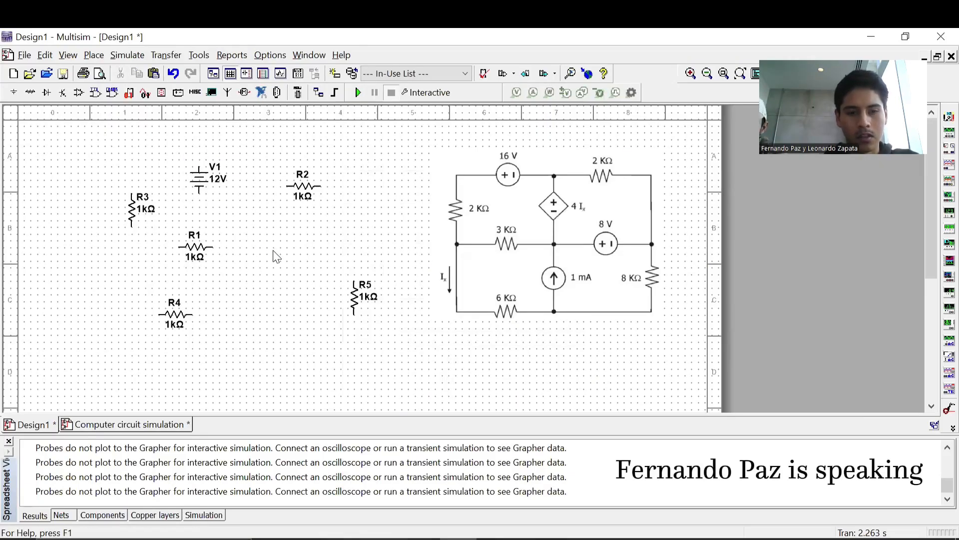
pyautogui.click(302, 268)
pyautogui.rightClick(303, 255)
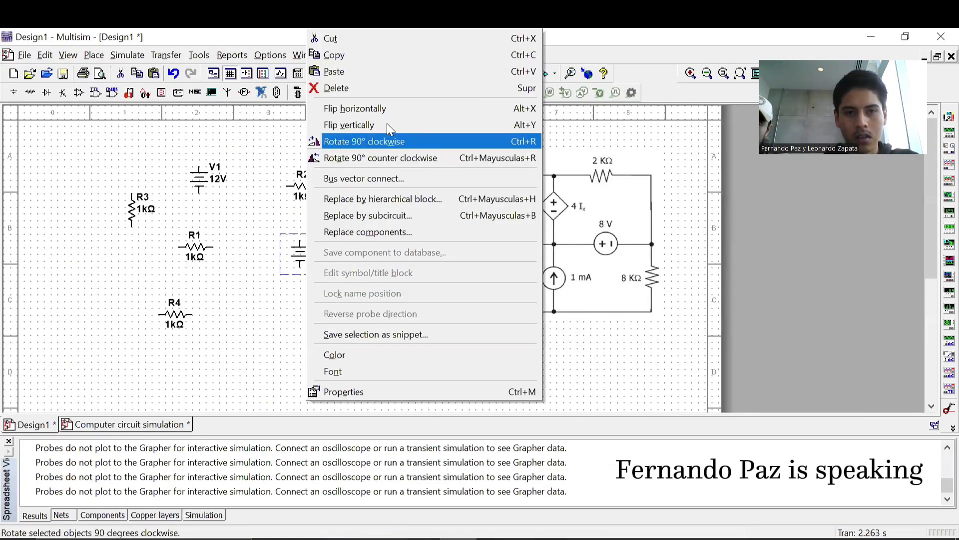
pyautogui.click(385, 157)
pyautogui.click(313, 303)
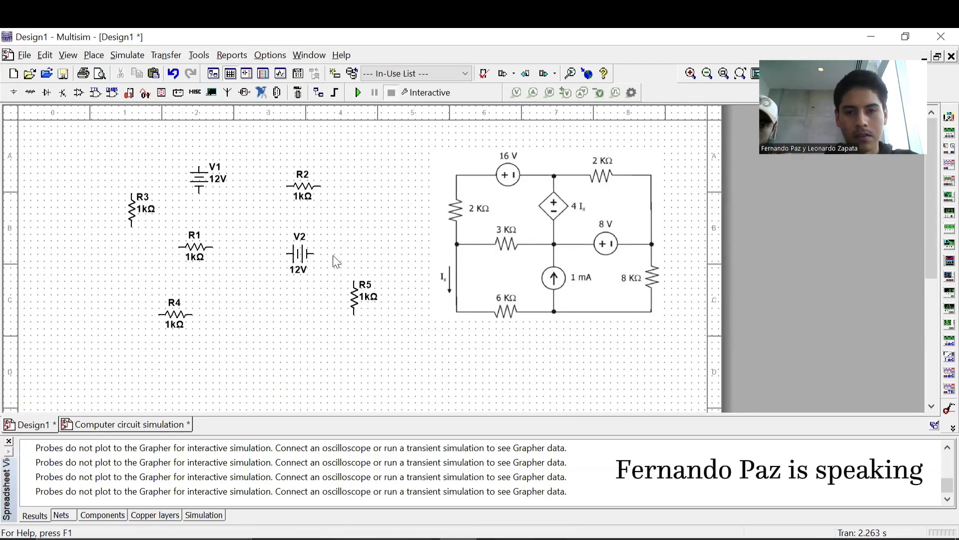
# Rotate voltage source V1 90° counter clockwise so it lies horizontally in the upper left branch.
pyautogui.click(195, 176)
pyautogui.rightClick(199, 177)
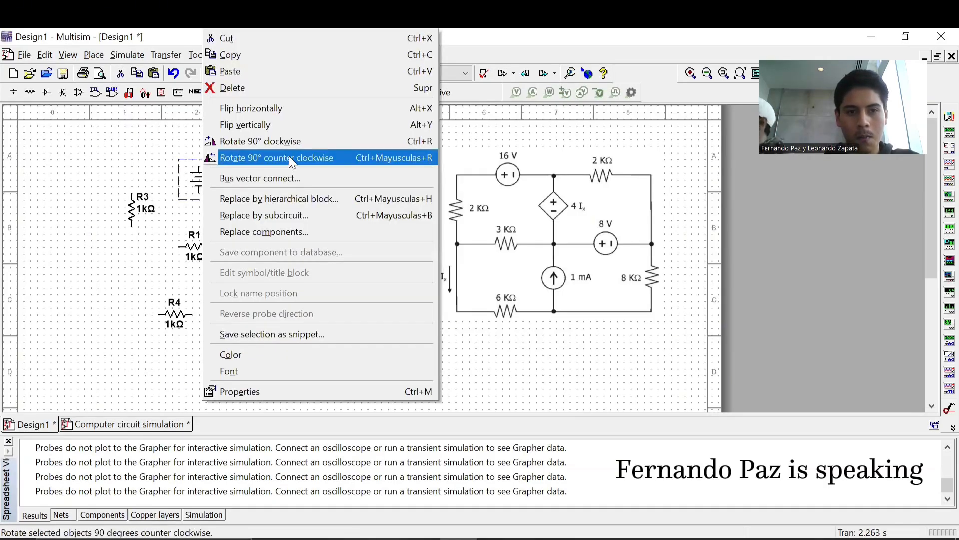
pyautogui.click(289, 158)
pyautogui.click(233, 223)
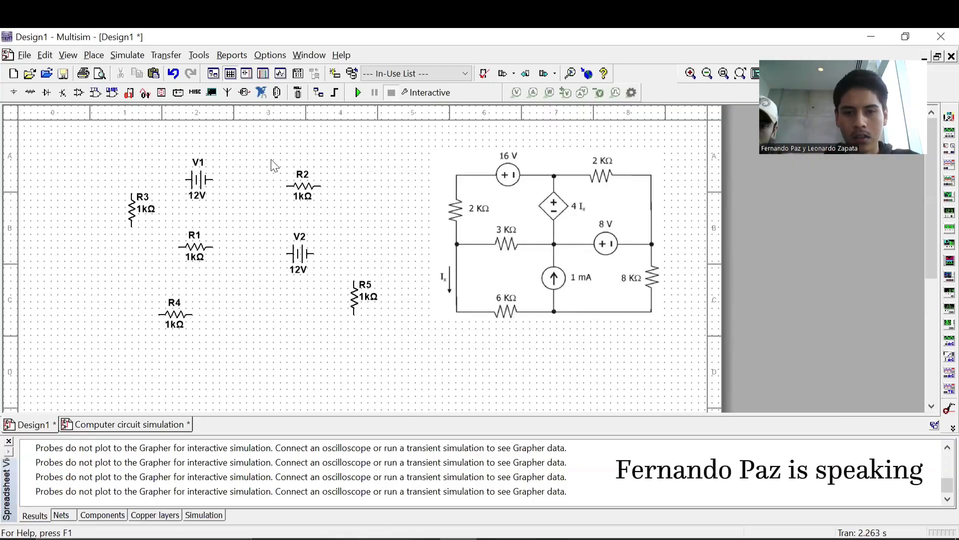
# Place a DC_CURRENT source from the SIGNAL_CURRENT_SOURCES family in the lower middle branch, between R4 and R5.
pyautogui.click(94, 55)
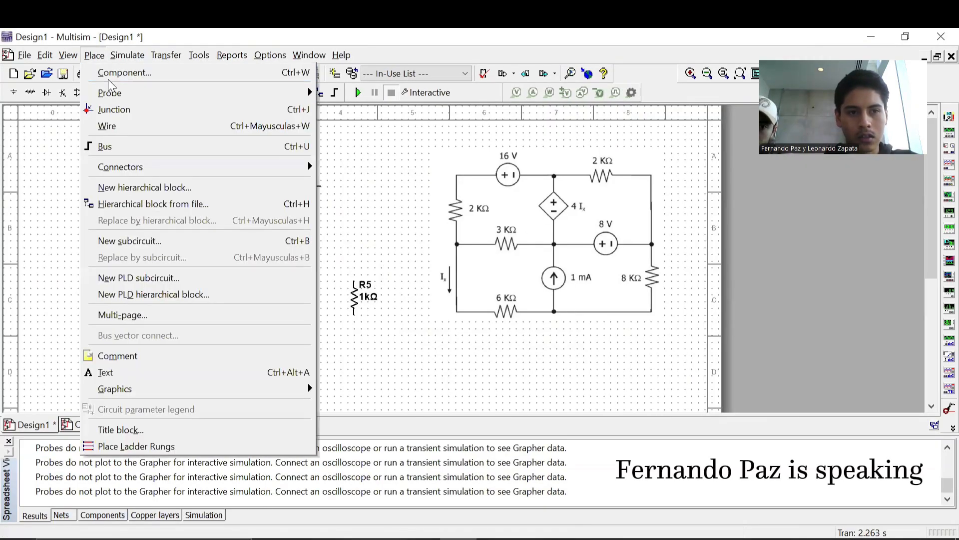
pyautogui.click(109, 73)
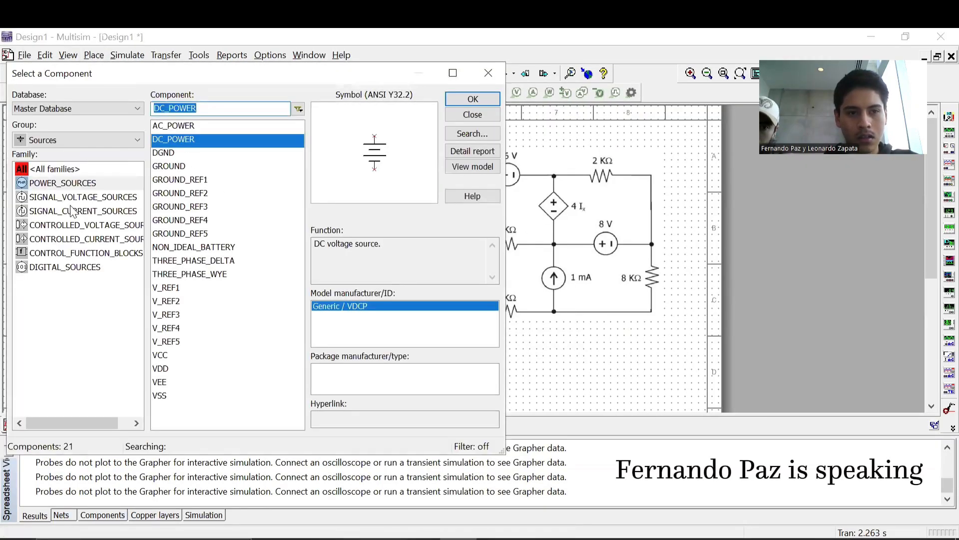
pyautogui.click(75, 225)
pyautogui.click(103, 211)
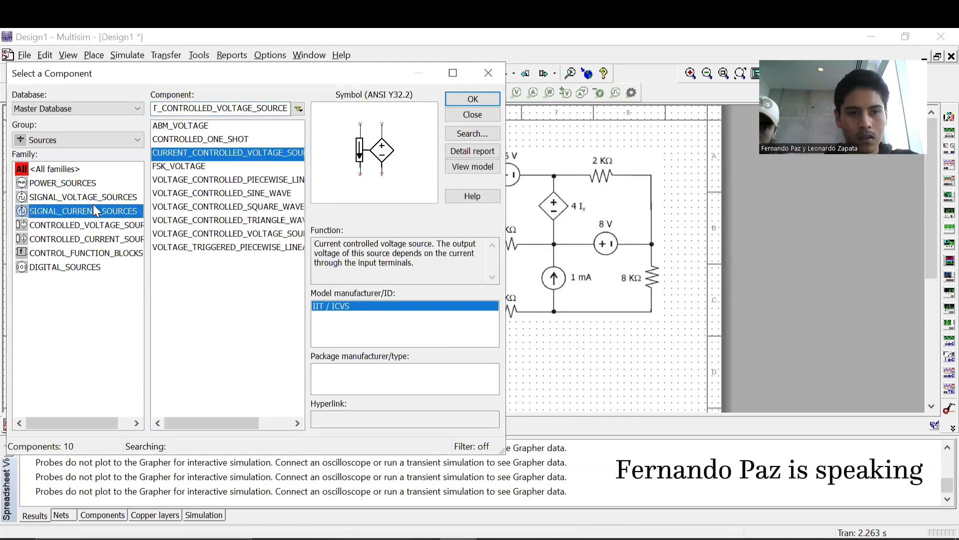
pyautogui.click(475, 100)
pyautogui.click(240, 317)
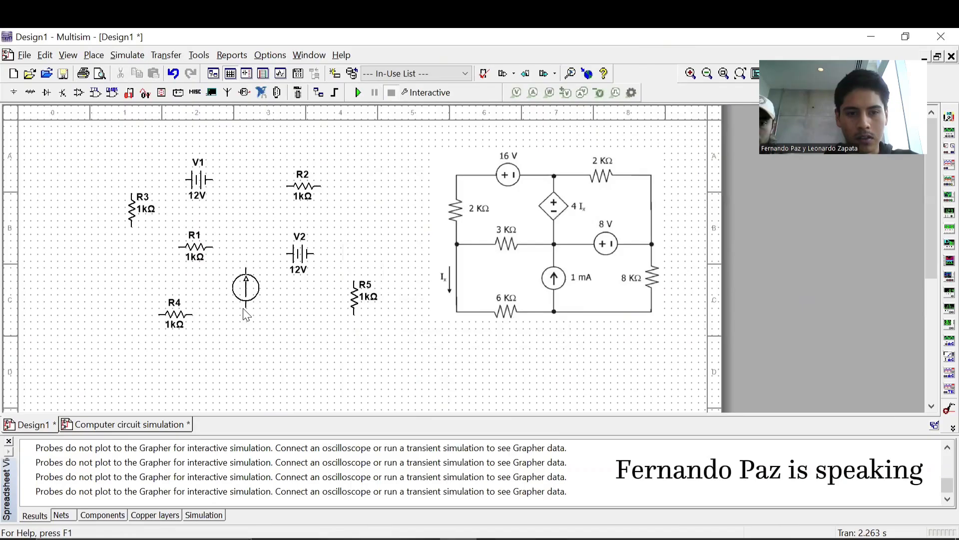
pyautogui.click(245, 316)
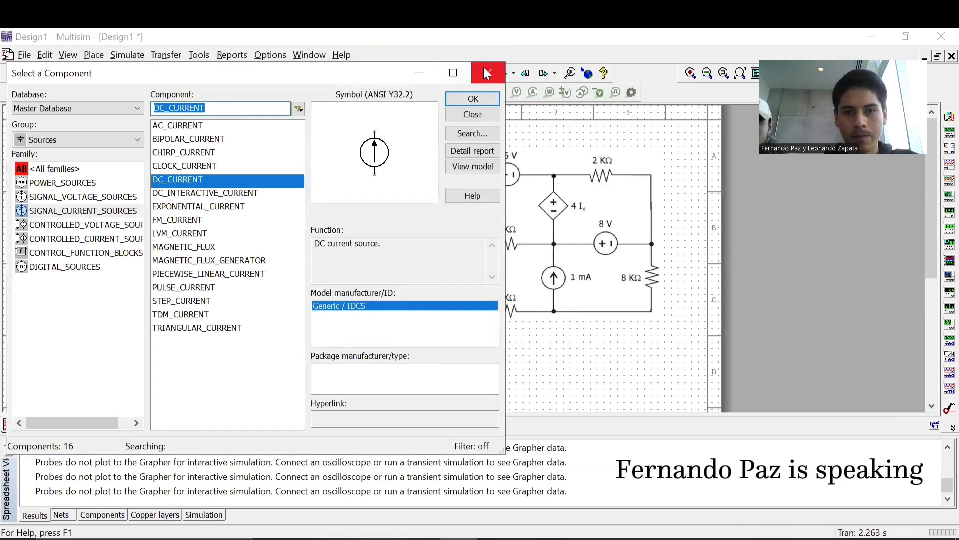
# Place a current controlled voltage source in the upper middle branch, between V1 and R2.
pyautogui.click(74, 226)
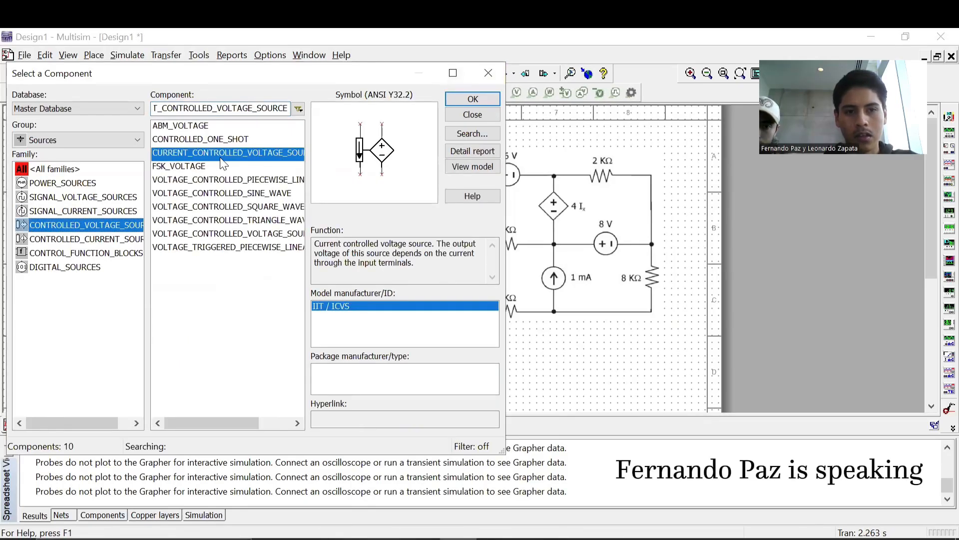
pyautogui.click(473, 99)
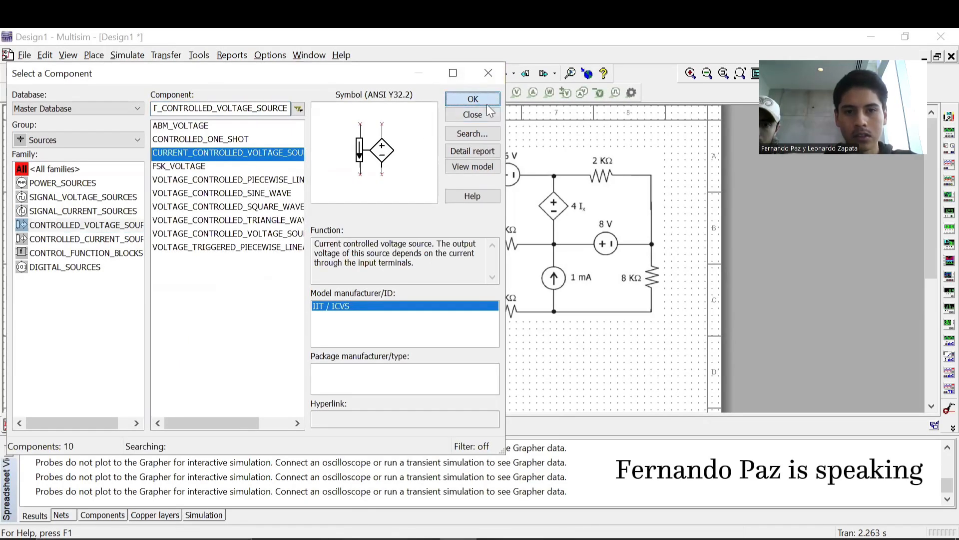
pyautogui.click(229, 221)
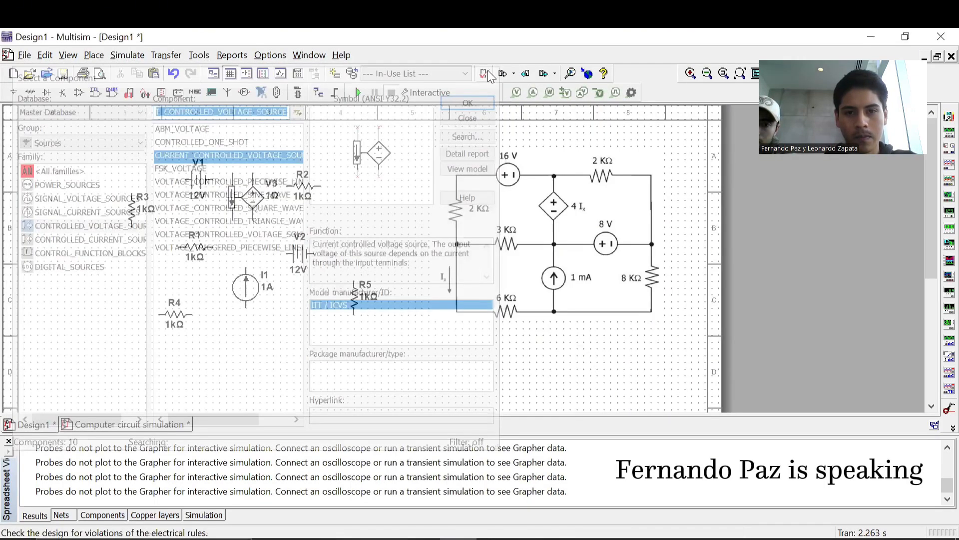
pyautogui.press('Escape')
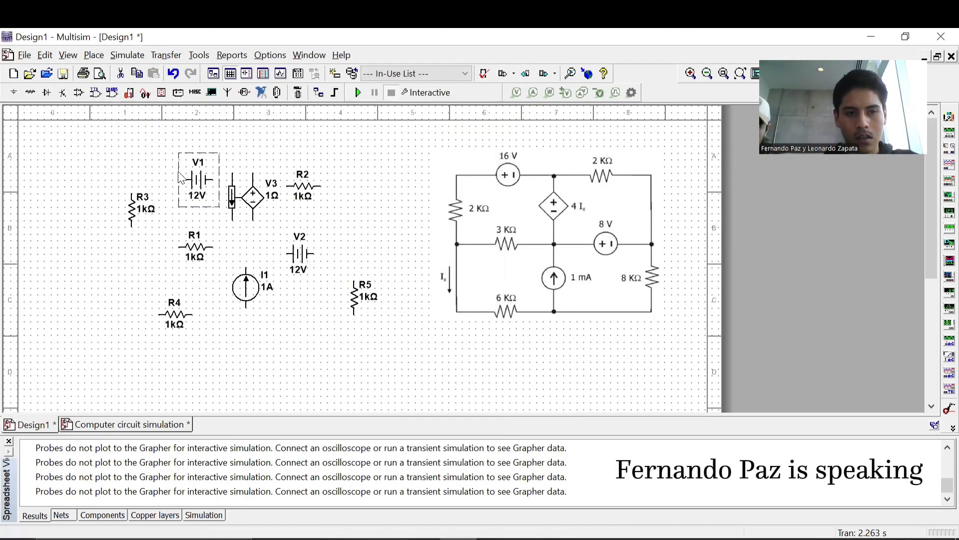
# Shift V1 slightly up and left, and R2 and V2 slightly up and right.
pyautogui.click(179, 173)
pyautogui.moveTo(303, 186); pyautogui.dragTo(316, 173)
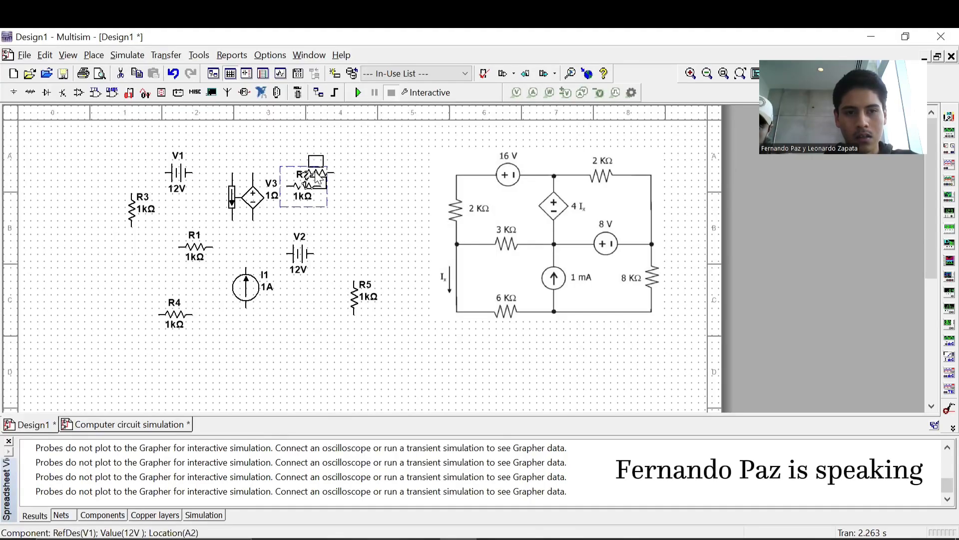
pyautogui.moveTo(304, 256); pyautogui.dragTo(312, 248)
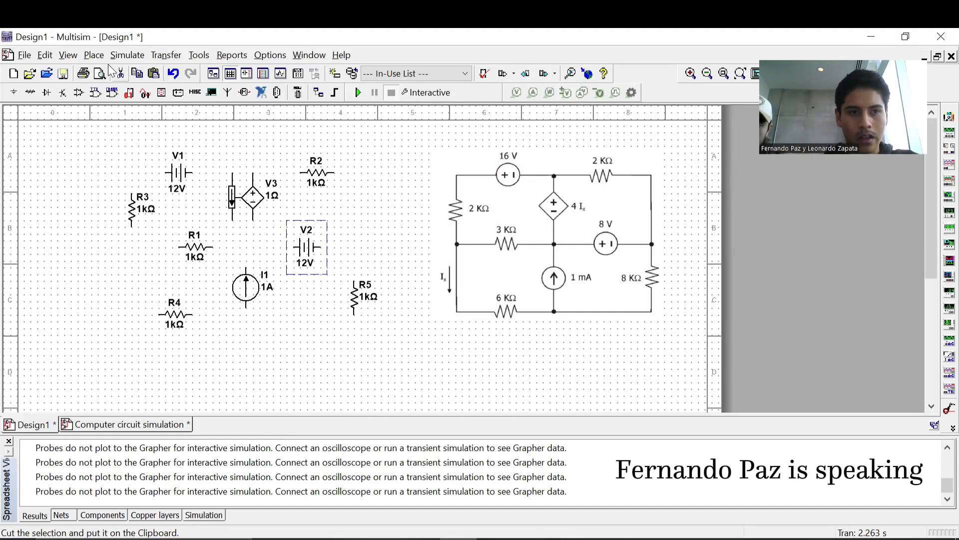
# Place a GROUND symbol from the POWER_SOURCES family below current source I1.
pyautogui.click(95, 56)
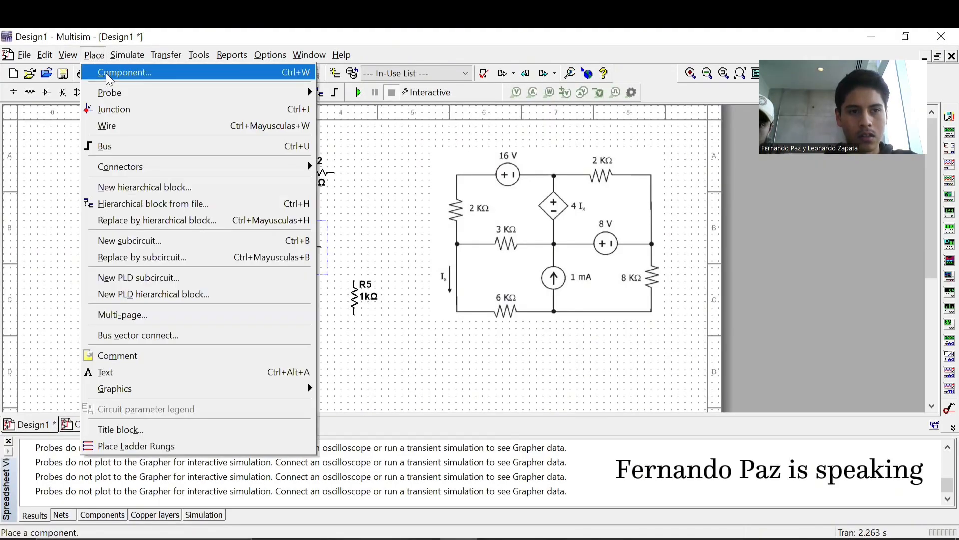
pyautogui.click(108, 74)
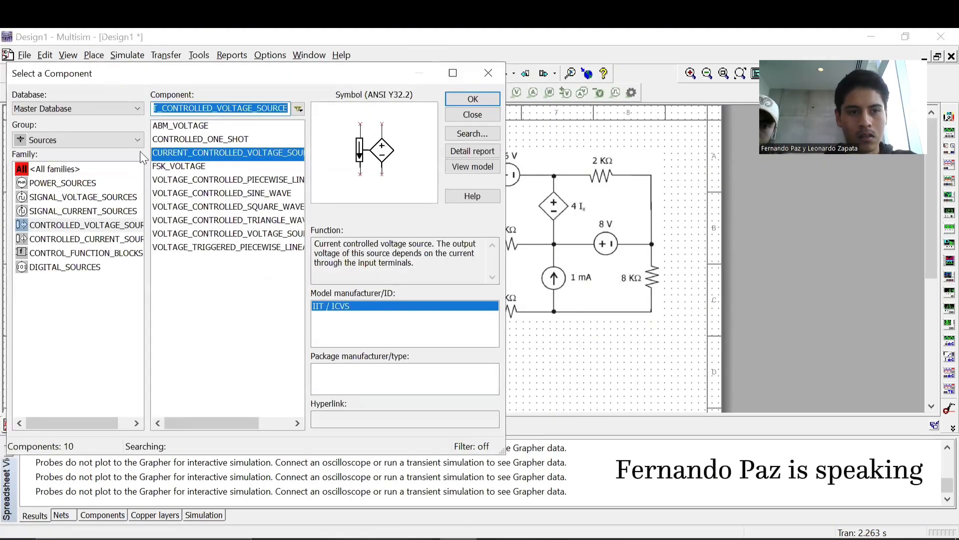
pyautogui.click(68, 184)
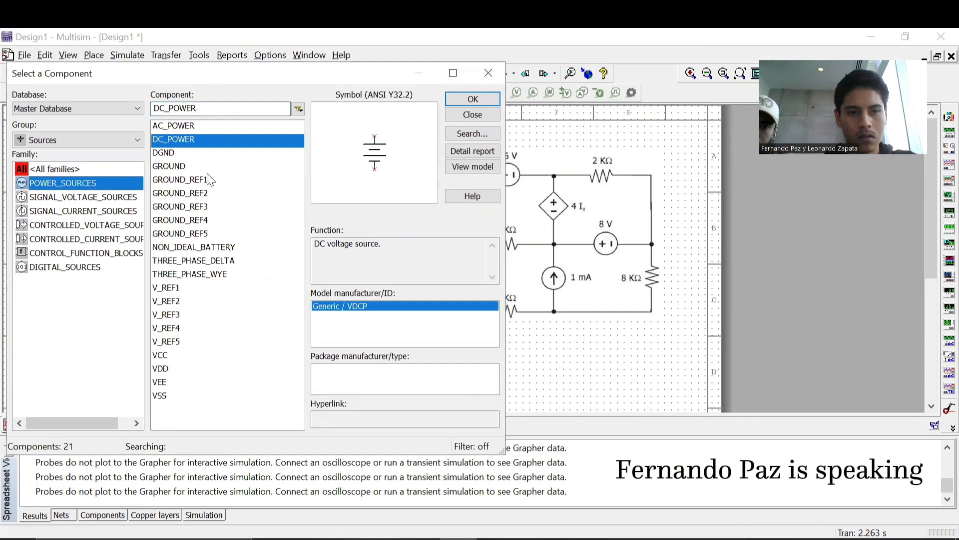
pyautogui.click(169, 167)
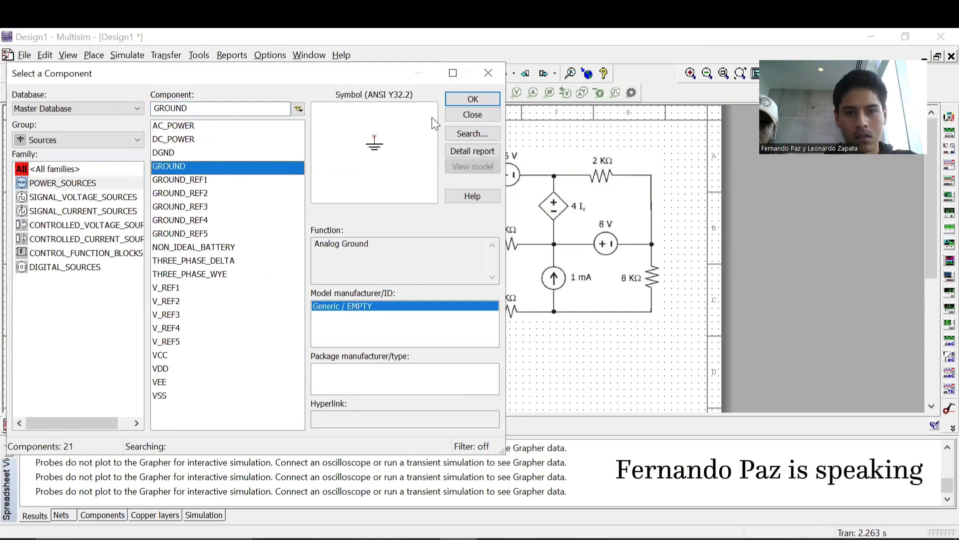
pyautogui.click(470, 100)
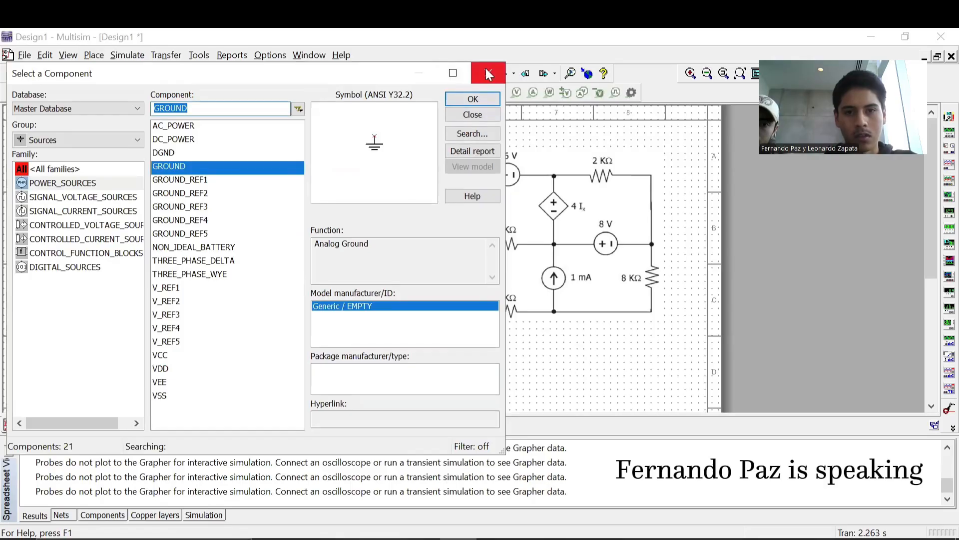
pyautogui.click(473, 99)
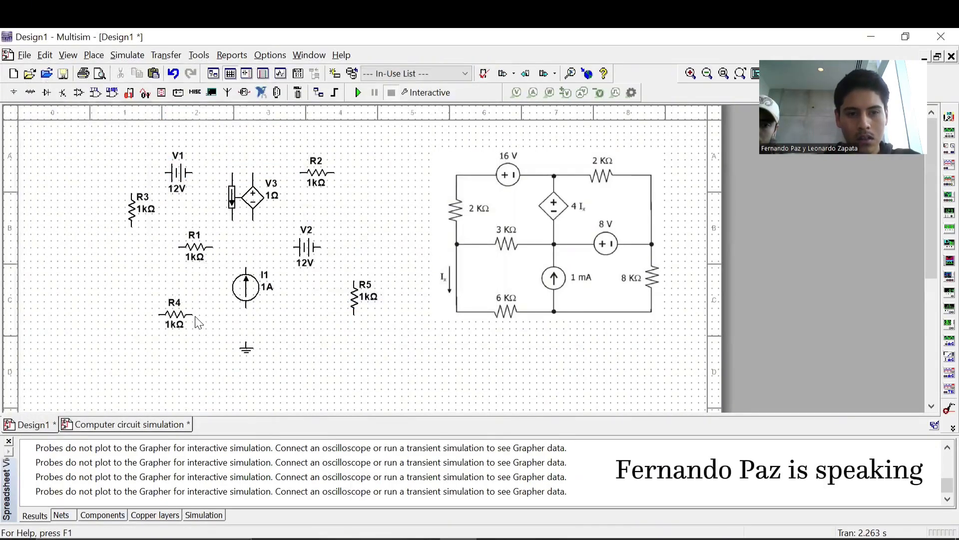
# Shift I1 slightly up, undo the trial wire between R2 and R5, and move R5 slightly up.
pyautogui.moveTo(270, 287); pyautogui.dragTo(270, 281)
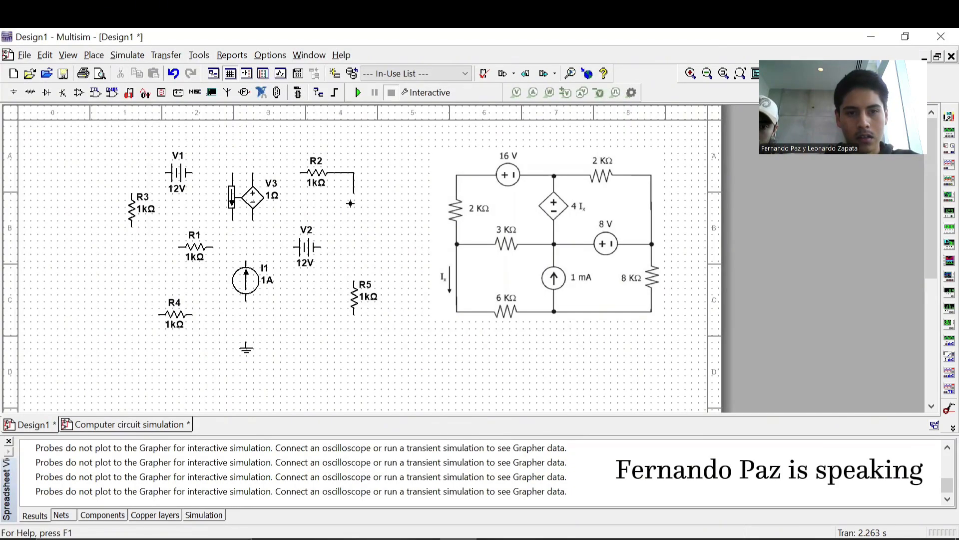
pyautogui.click(354, 283)
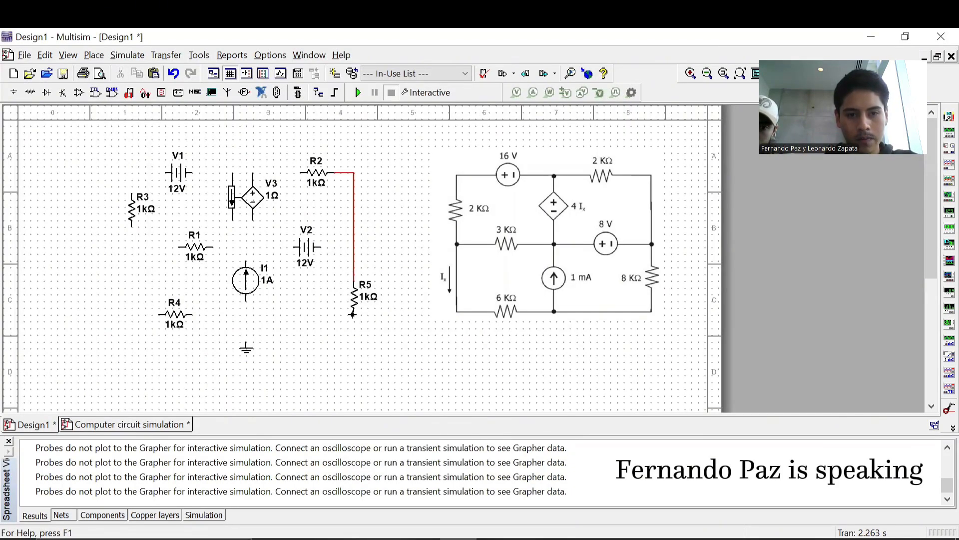
pyautogui.hotkey('ctrl', 'z')
pyautogui.moveTo(355, 298); pyautogui.dragTo(355, 285)
pyautogui.click(369, 326)
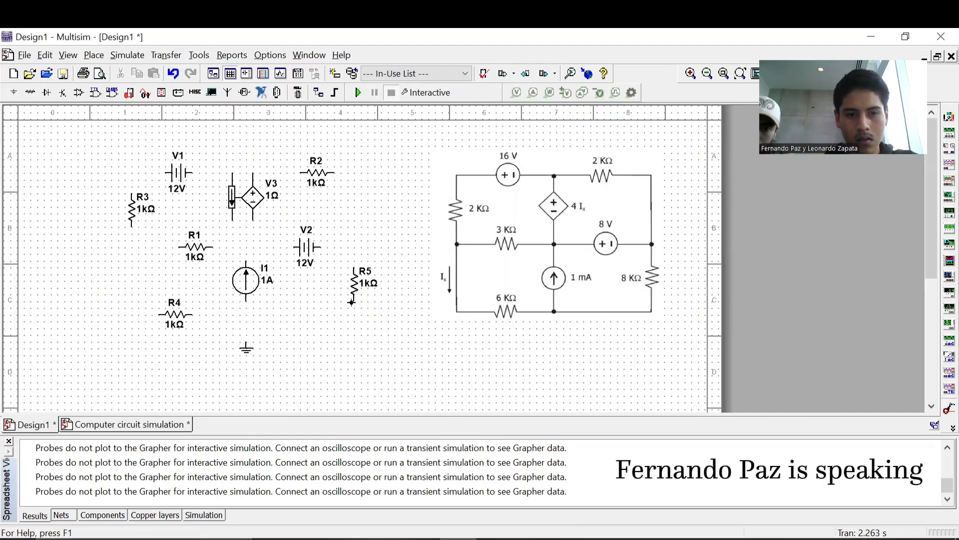
# Wire the right end of R4 to the lower end of R5, and R2's right end to R5's upper end.
pyautogui.click(191, 314)
pyautogui.click(352, 266)
pyautogui.click(336, 172)
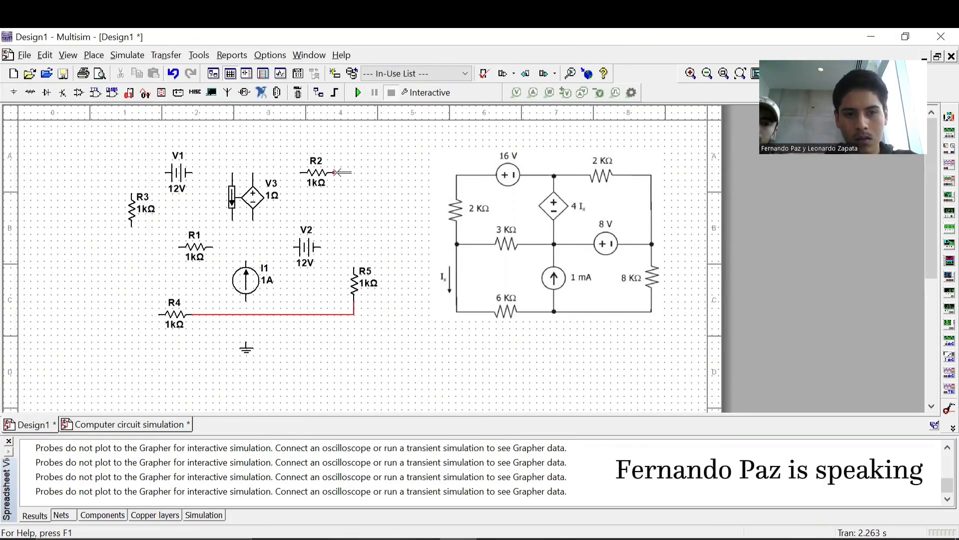
# Move V2 slightly up and wire its right terminal to the vertical wire between R2 and R5.
pyautogui.moveTo(303, 253); pyautogui.dragTo(302, 241)
pyautogui.click(332, 239)
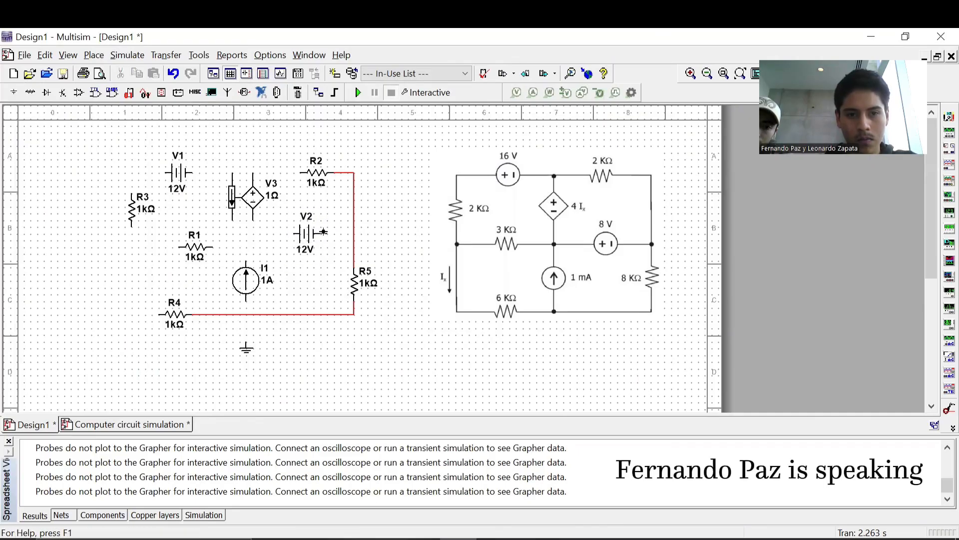
pyautogui.click(353, 233)
# Move current source I1 slightly up in the middle branch, below the controlled source V3.
pyautogui.click(250, 284)
pyautogui.moveTo(250, 285)
pyautogui.mouseDown()
pyautogui.moveTo(257, 272)
pyautogui.moveTo(252, 281)
pyautogui.mouseUp()
pyautogui.click(266, 300)
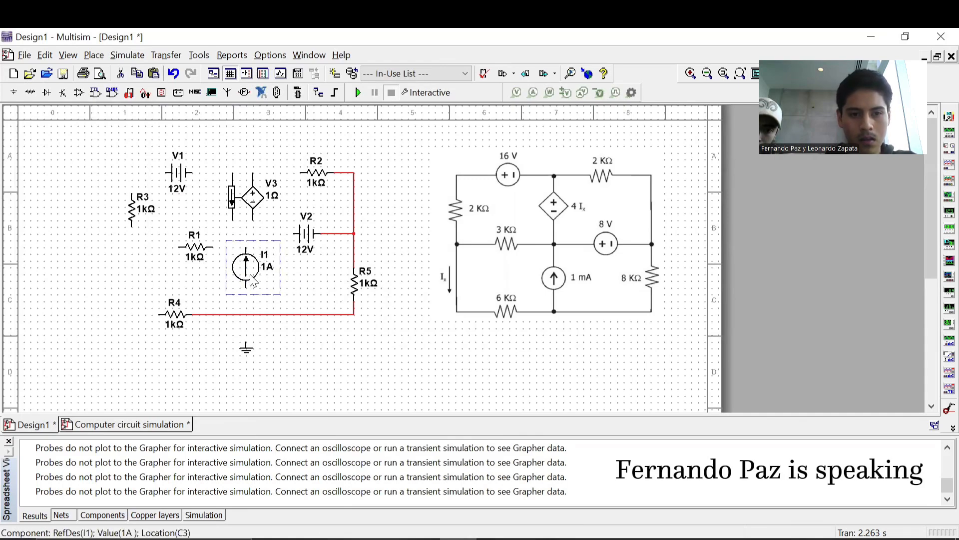
pyautogui.click(312, 301)
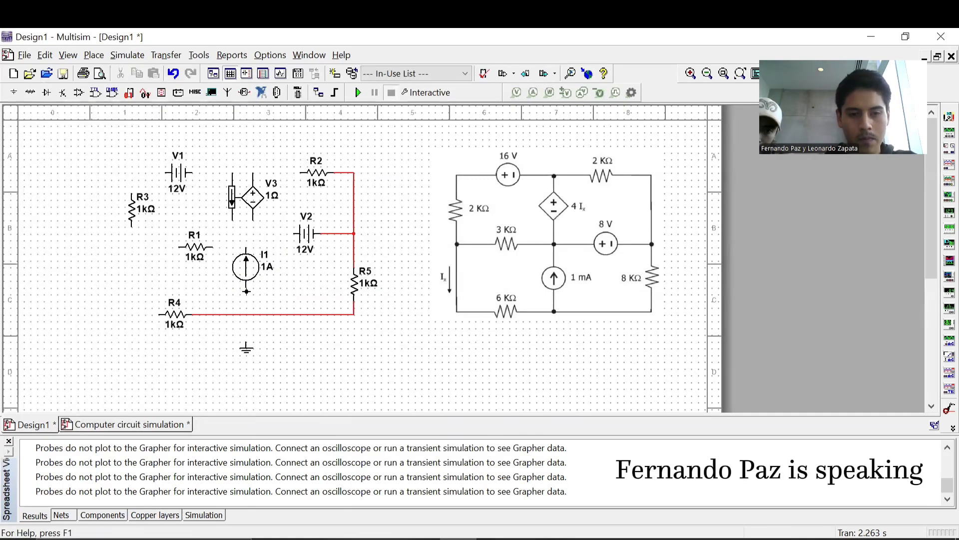
# Wire I1's lower terminal to the bottom wire and move controlled source V3 into vertical alignment above I1.
pyautogui.click(245, 315)
pyautogui.moveTo(259, 189); pyautogui.dragTo(251, 197)
pyautogui.click(370, 357)
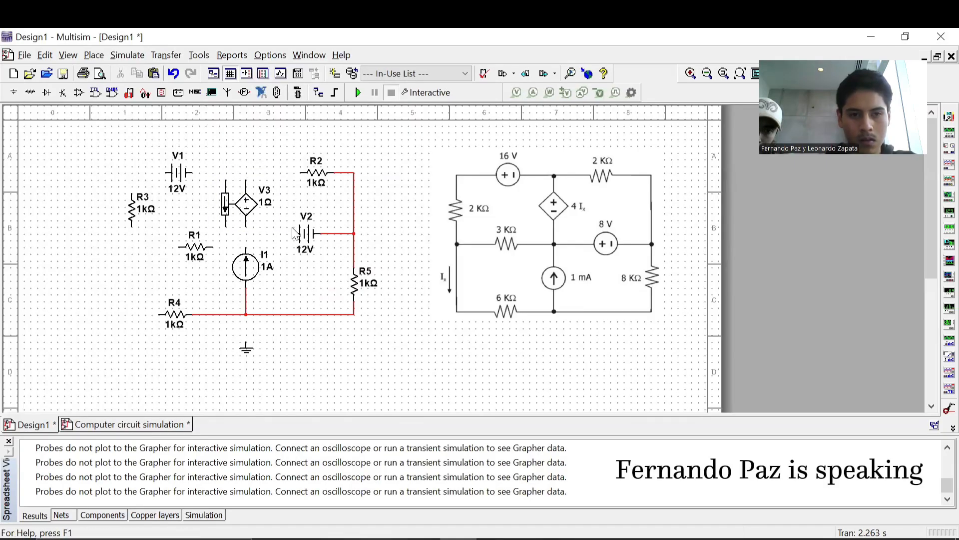
# Wire R2's left end to V1's right terminal and join V3's upper output terminal to that wire.
pyautogui.click(299, 172)
pyautogui.click(193, 172)
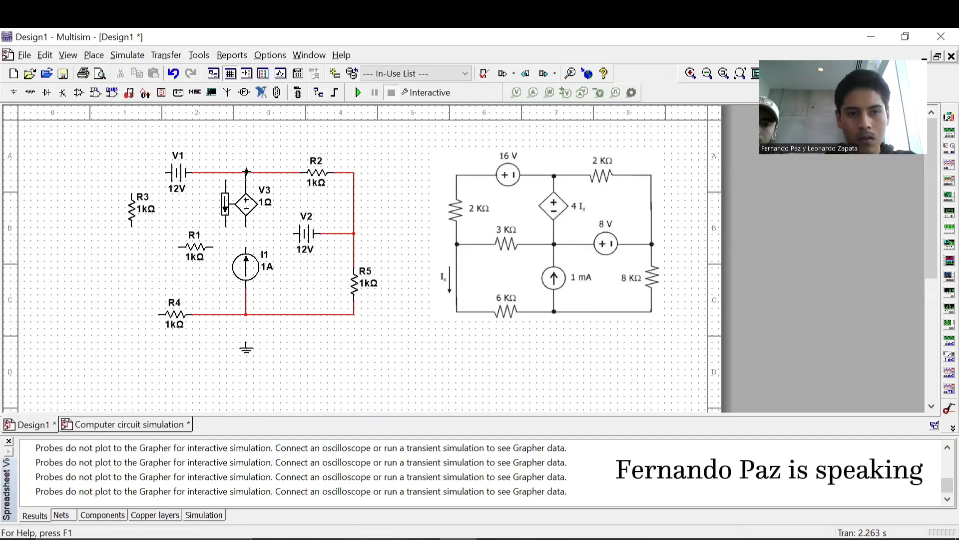
pyautogui.click(246, 172)
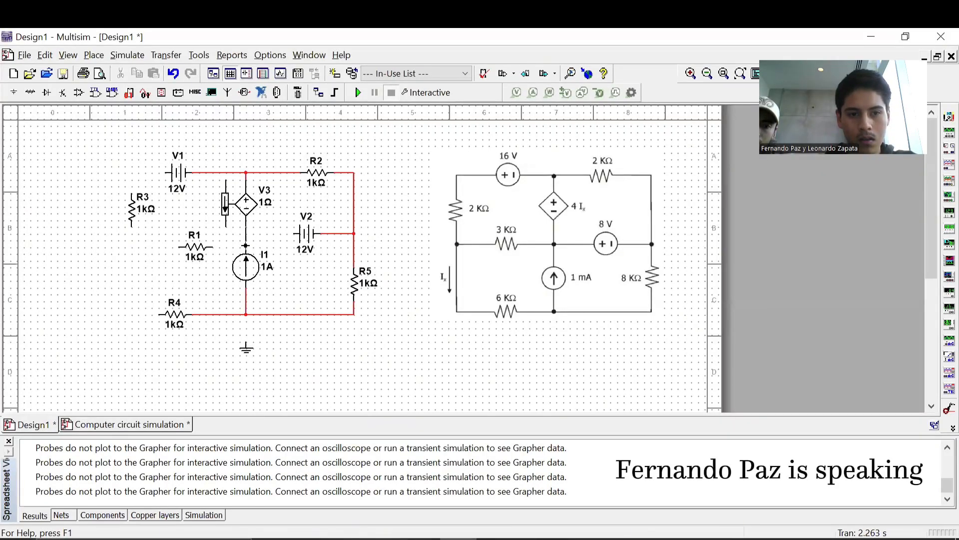
# Wire V3's lower output terminal to I1's upper terminal, and move R1 slightly up and to the left.
pyautogui.click(196, 247)
pyautogui.moveTo(196, 247); pyautogui.dragTo(183, 233)
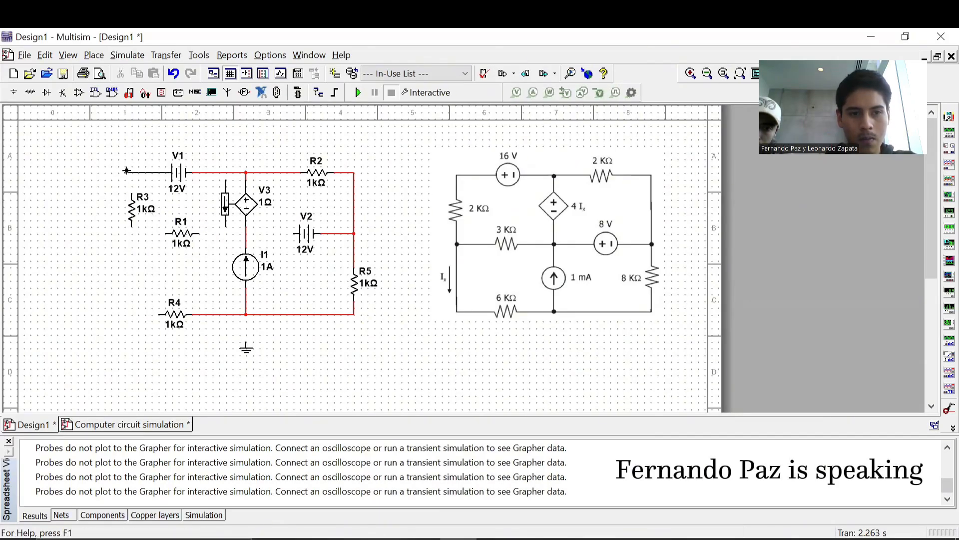
# Wire R3 between the left ends of V1 and R1, and connect R1 and V2 to the wire between V3 and I1.
pyautogui.click(132, 195)
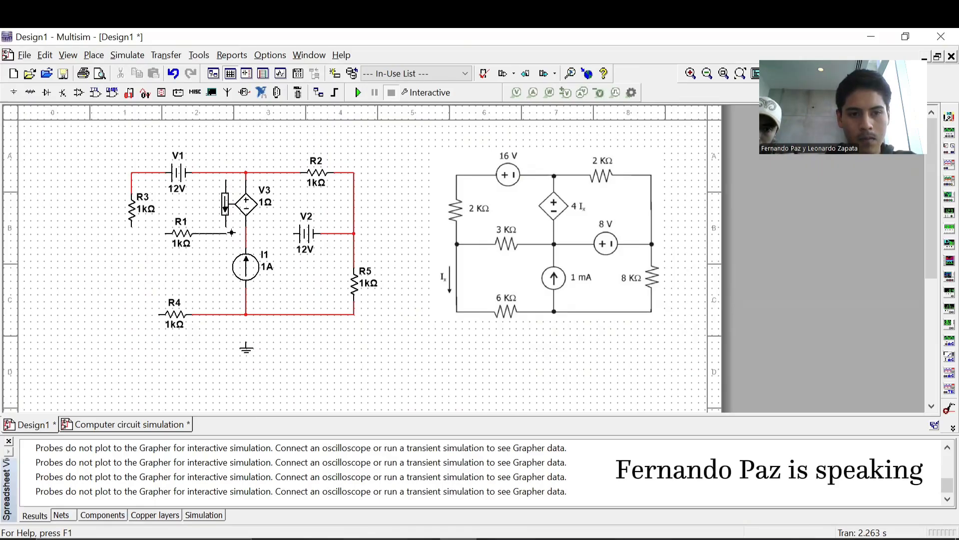
pyautogui.click(246, 233)
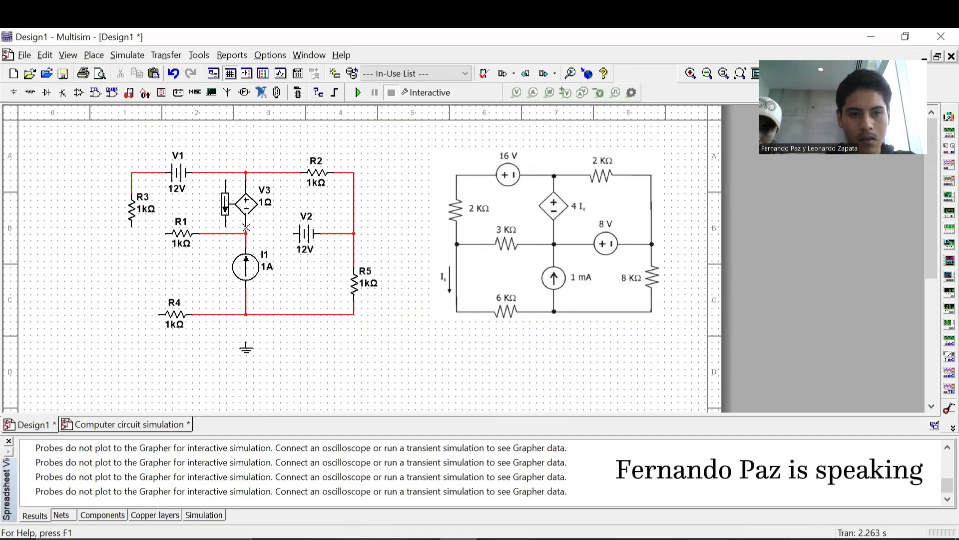
pyautogui.click(294, 233)
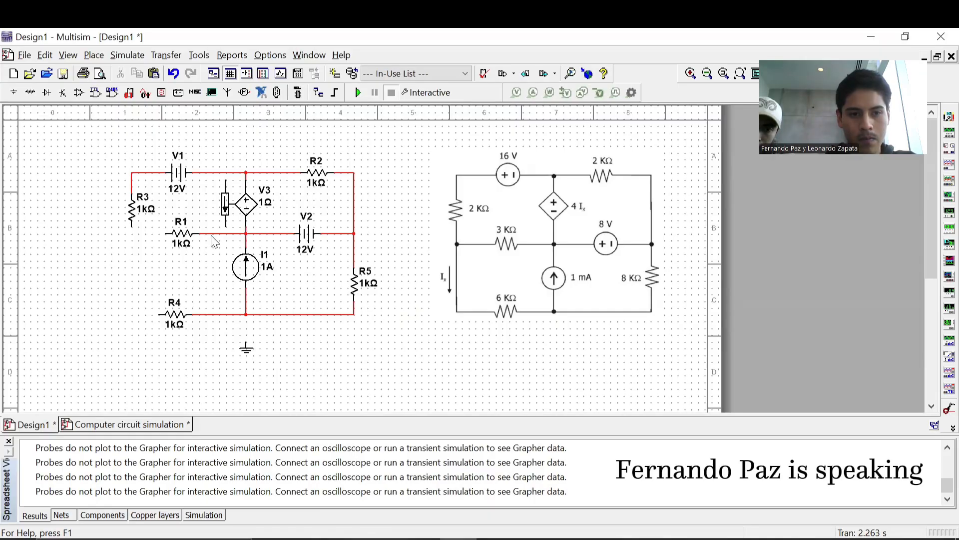
pyautogui.click(132, 226)
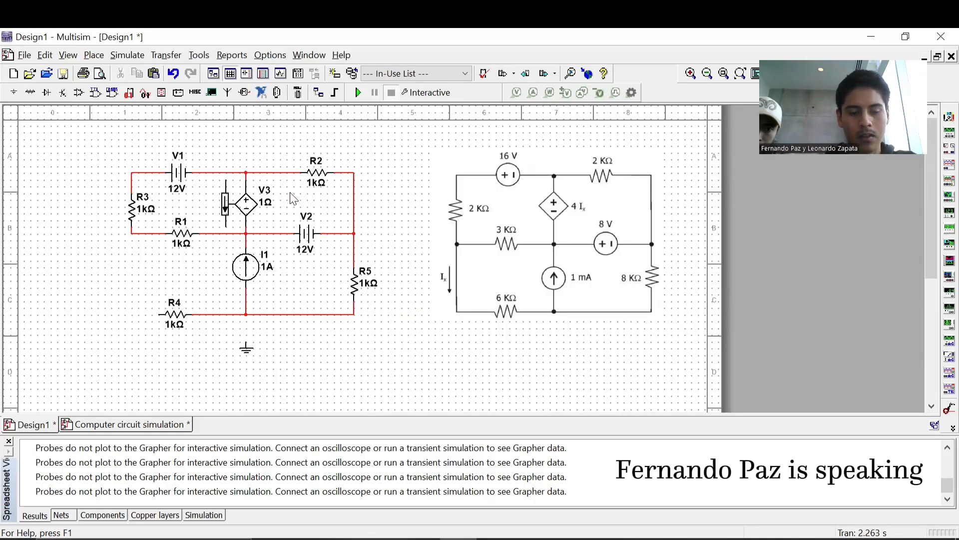
# Set V1's voltage to 16 V and R2's resistance to 2 kΩ.
pyautogui.doubleClick(179, 187)
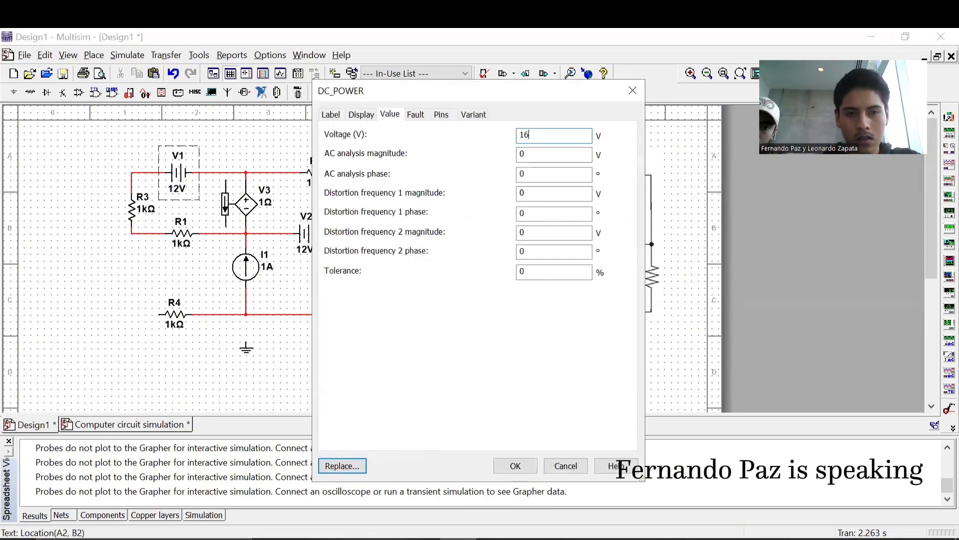
pyautogui.write('16')
pyautogui.press('Return')
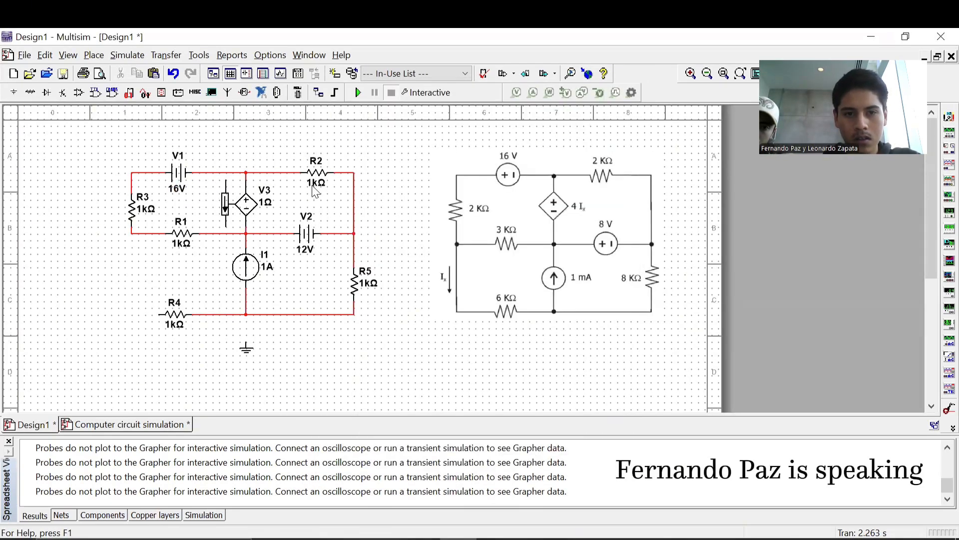
pyautogui.doubleClick(316, 186)
pyautogui.write('2k')
pyautogui.press('Return')
# Set R5's resistance to 8 kΩ.
pyautogui.doubleClick(363, 292)
pyautogui.press('BackSpace')
pyautogui.press('Return')
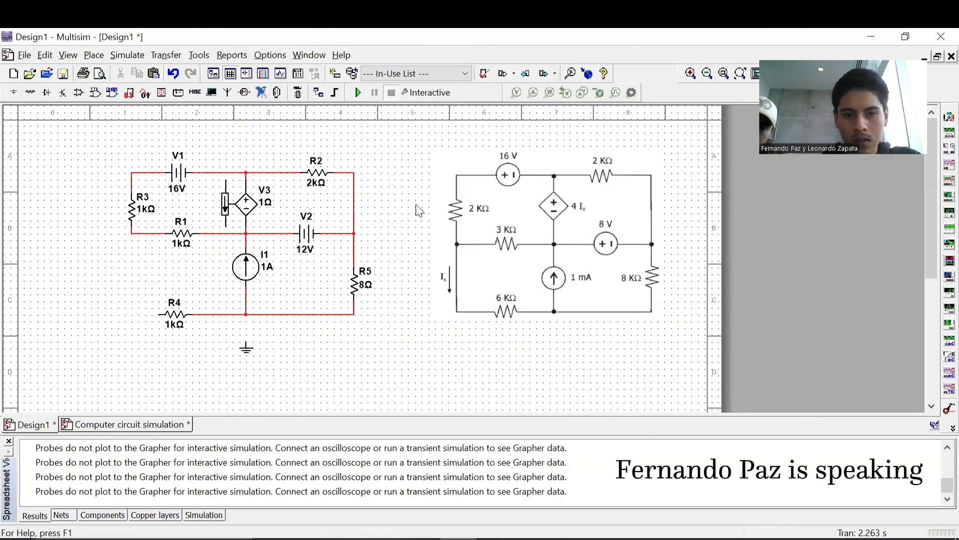
pyautogui.doubleClick(364, 285)
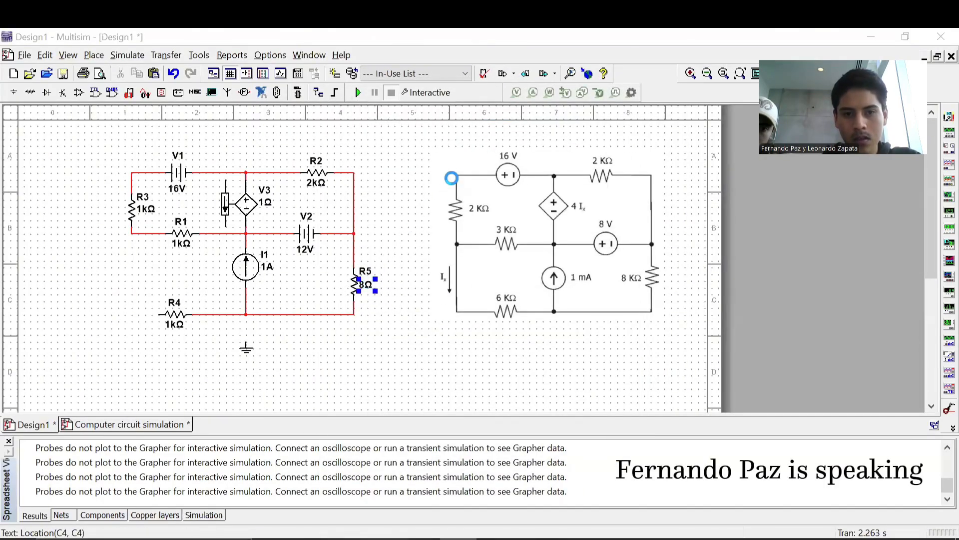
pyautogui.click(457, 141)
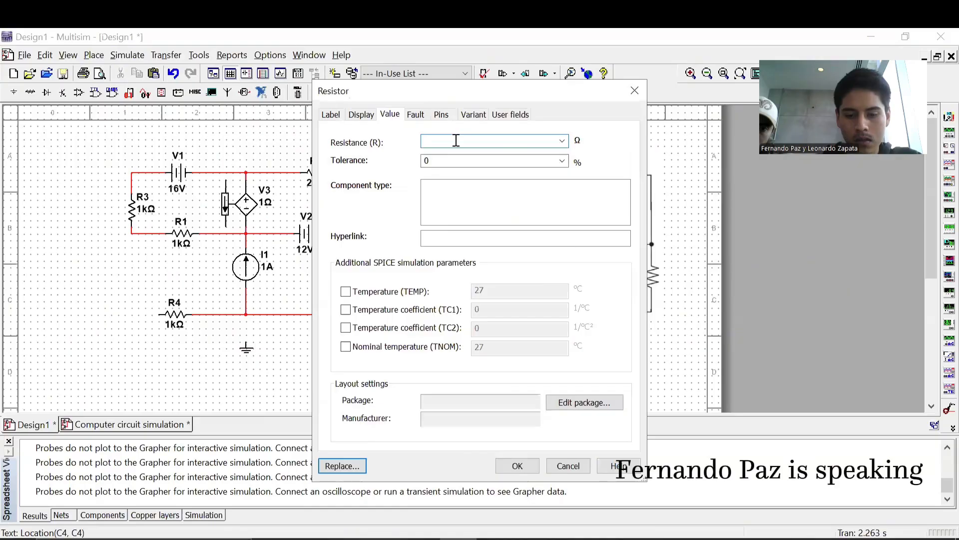
pyautogui.press('Return')
# Set V2's voltage to 8 V and I1's current to 0.001 A.
pyautogui.click(301, 249)
pyautogui.doubleClick(345, 231)
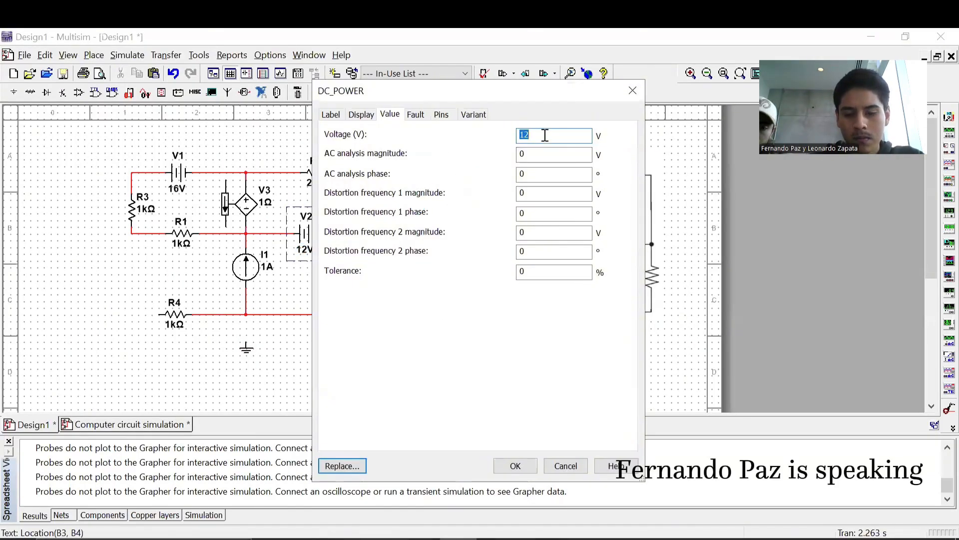
pyautogui.press('Return')
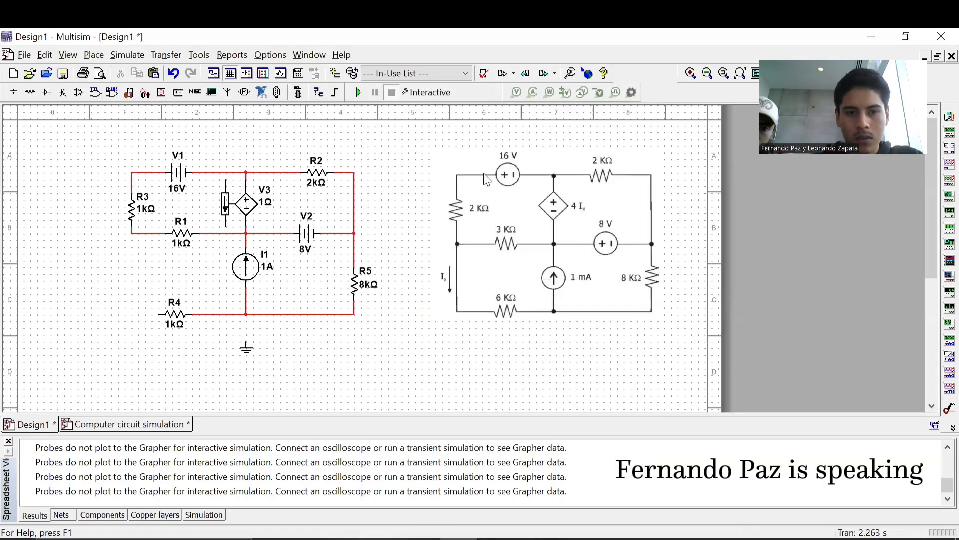
pyautogui.doubleClick(265, 266)
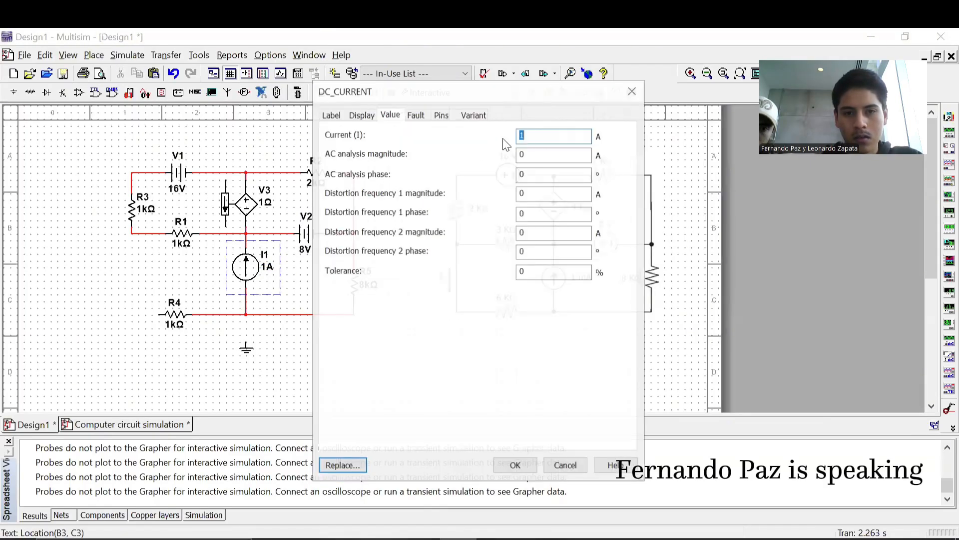
pyautogui.press('BackSpace')
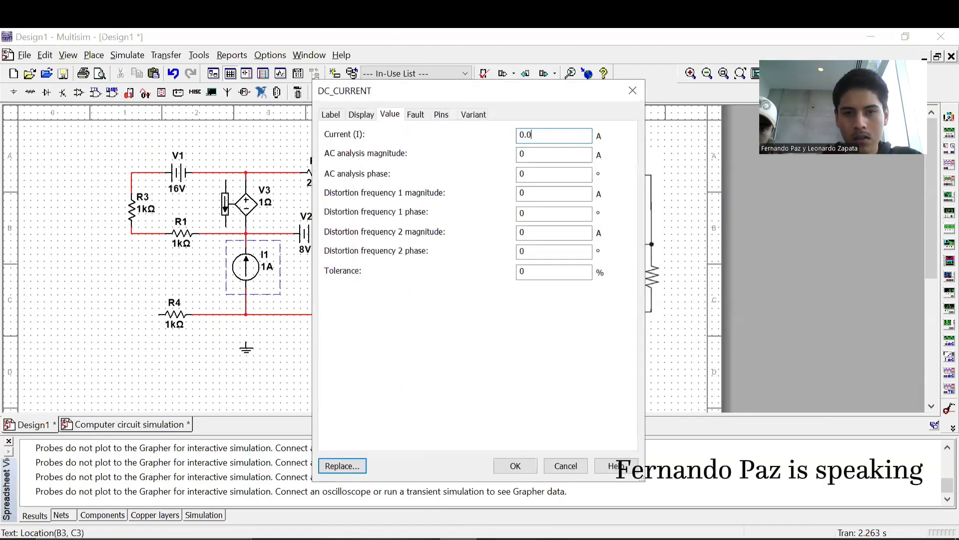
pyautogui.press('Return')
# Set R1's resistance to 3 kΩ and R3's resistance to 2 kΩ.
pyautogui.click(184, 242)
pyautogui.doubleClick(184, 241)
pyautogui.press('BackSpace')
pyautogui.write('3k')
pyautogui.press('Return')
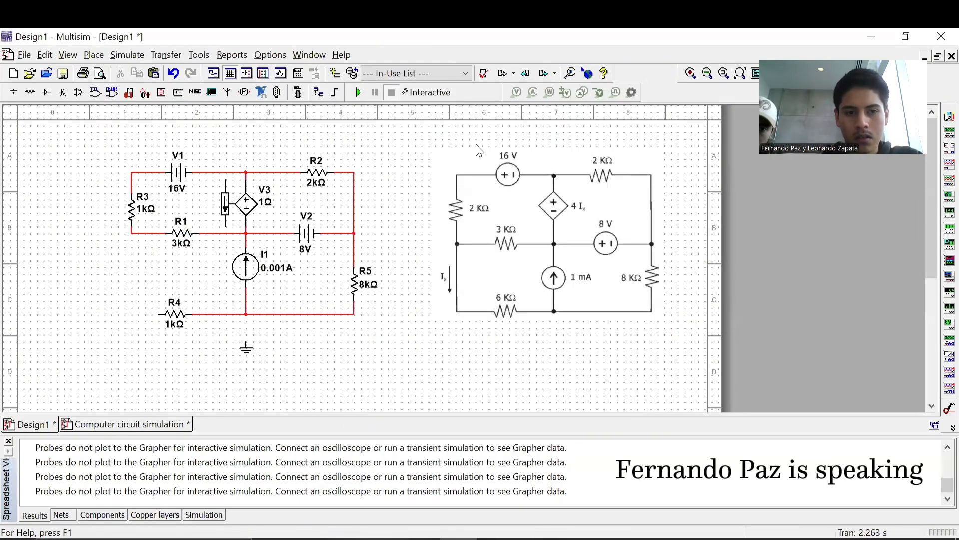
pyautogui.doubleClick(134, 211)
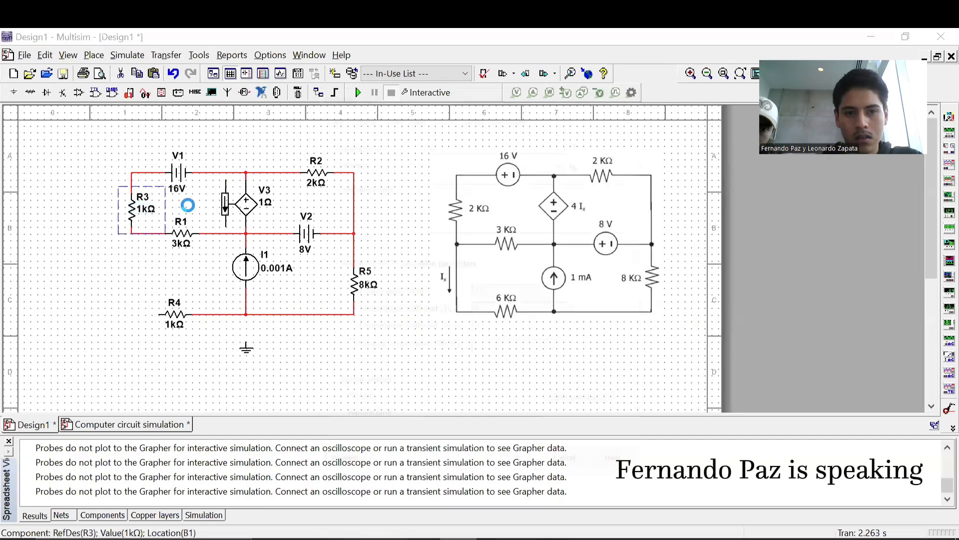
pyautogui.press('BackSpace')
pyautogui.write('2k')
pyautogui.press('Return')
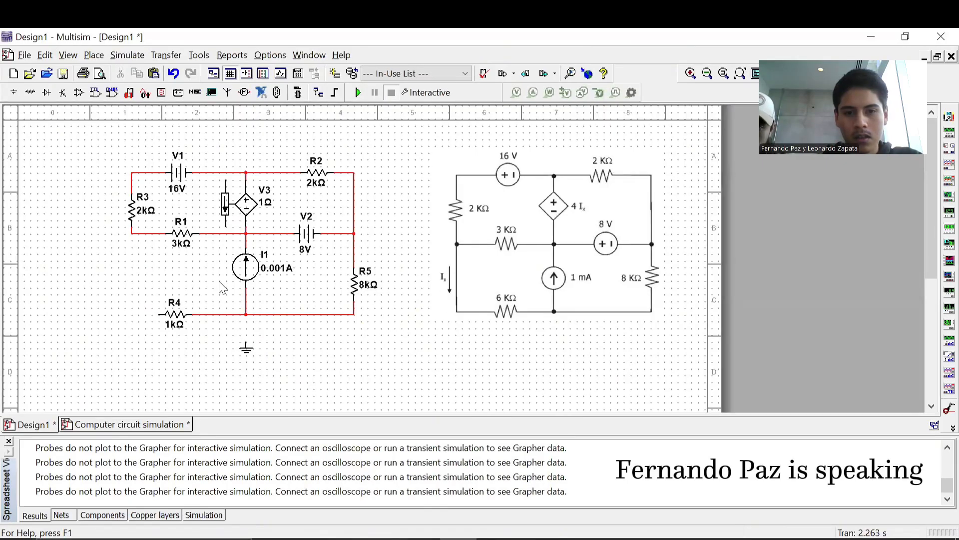
# Set R4's resistance to 6 kΩ and V3's transresistance to 4 Ω.
pyautogui.doubleClick(178, 325)
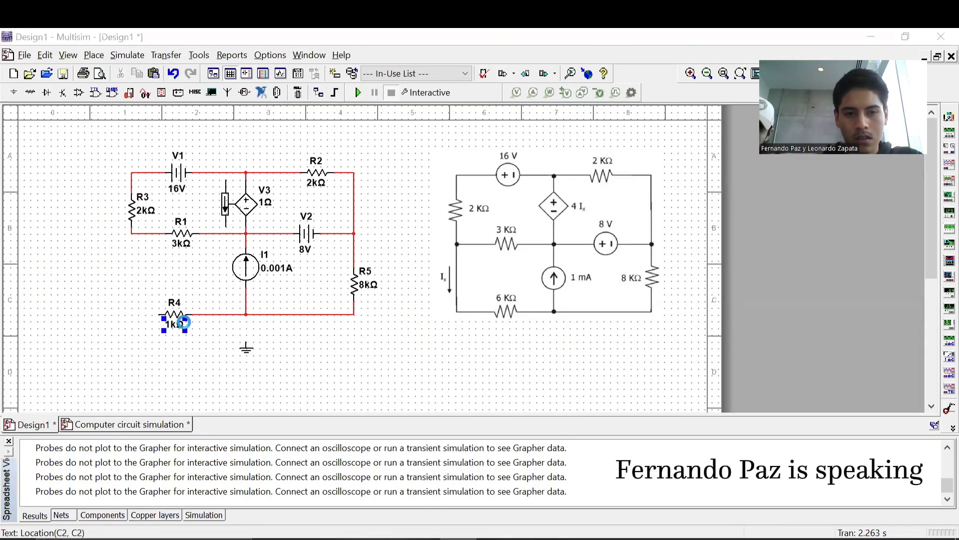
pyautogui.press('BackSpace')
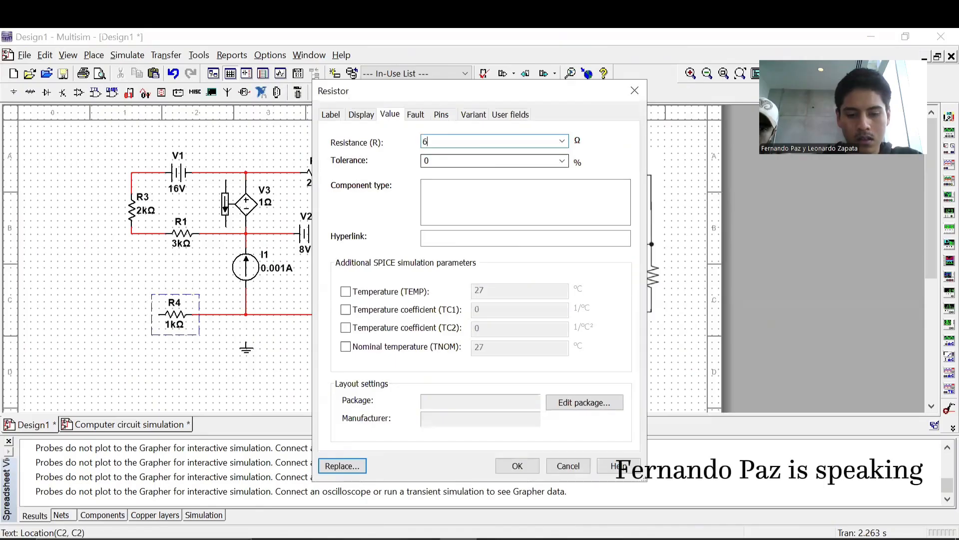
pyautogui.press('Return')
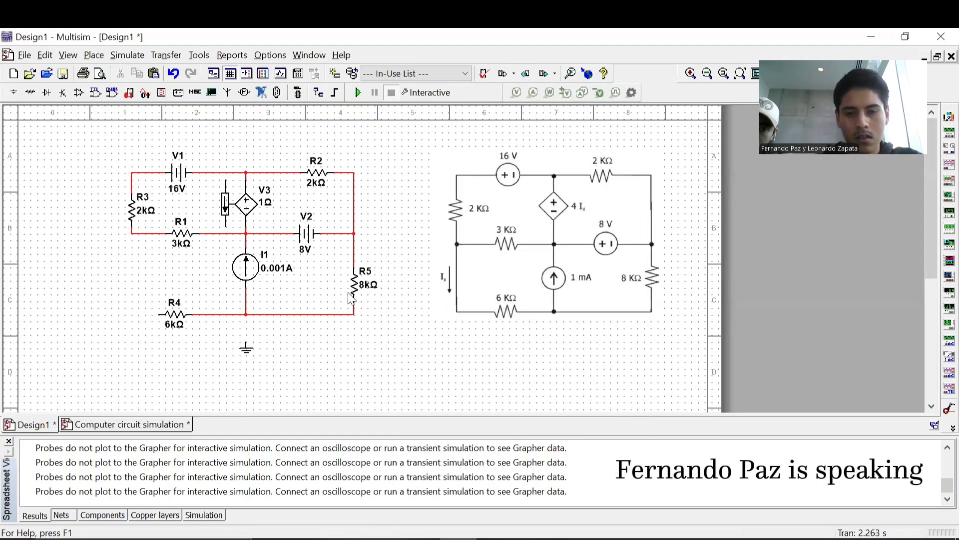
pyautogui.doubleClick(257, 216)
pyautogui.press('BackSpace')
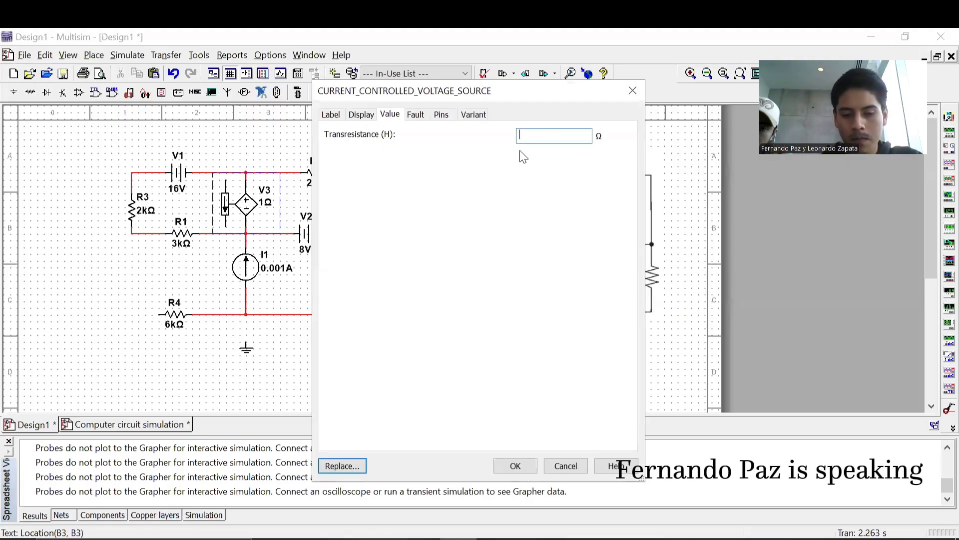
pyautogui.write('4')
pyautogui.press('Return')
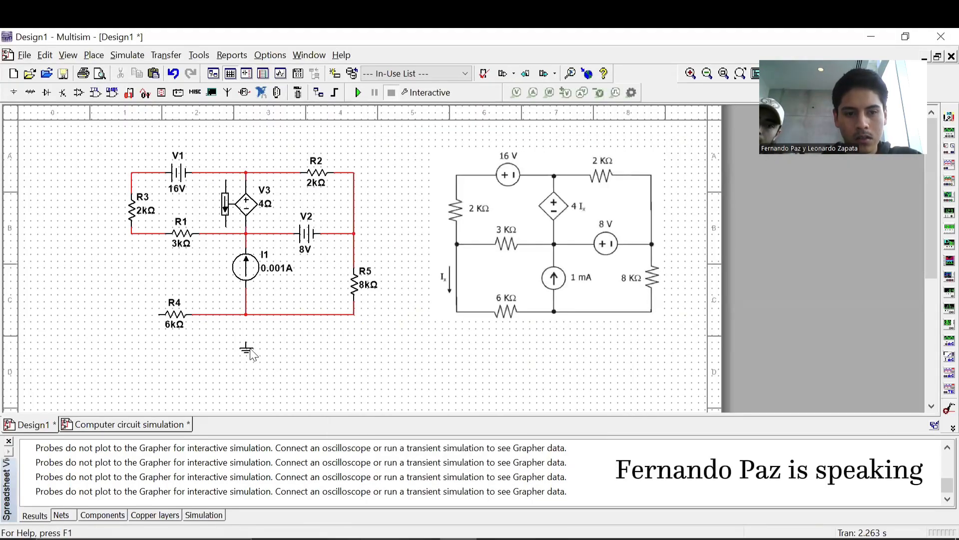
# Wire the ground symbol to the bottom wire directly below I1.
pyautogui.click(244, 344)
pyautogui.moveTo(245, 342); pyautogui.dragTo(245, 324)
pyautogui.click(246, 315)
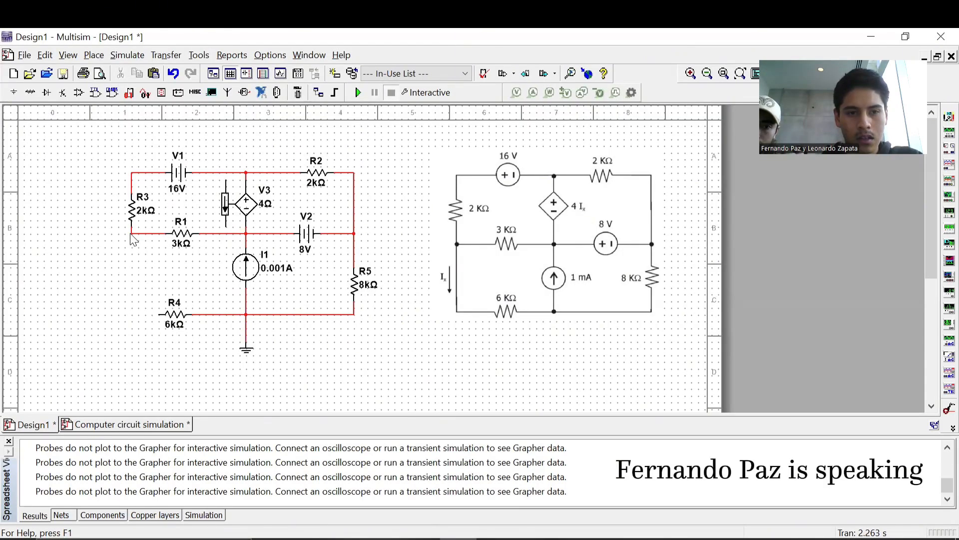
# Wire V3's upper current-sensing terminal to the R3–R1 node and its lower sensing terminal to R4's left end.
pyautogui.click(225, 180)
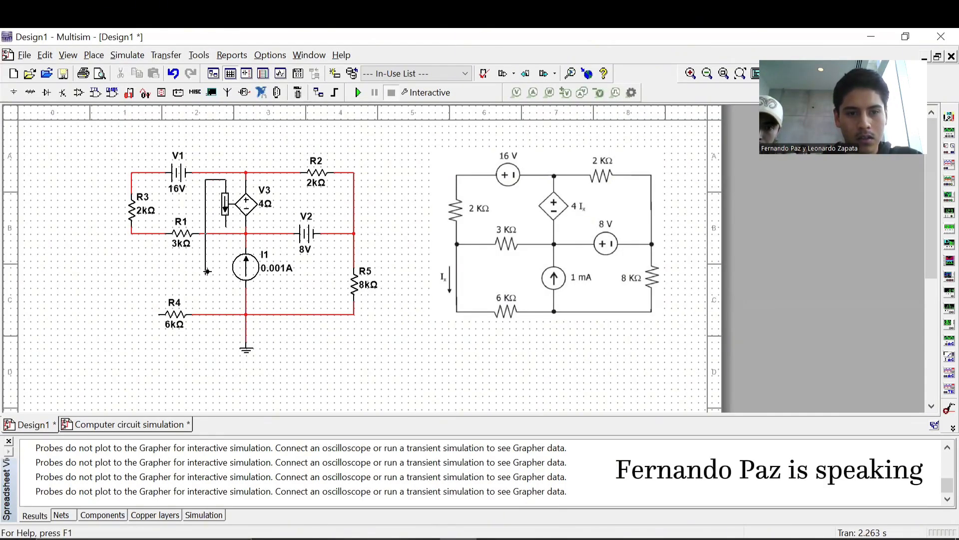
pyautogui.click(132, 234)
pyautogui.click(226, 226)
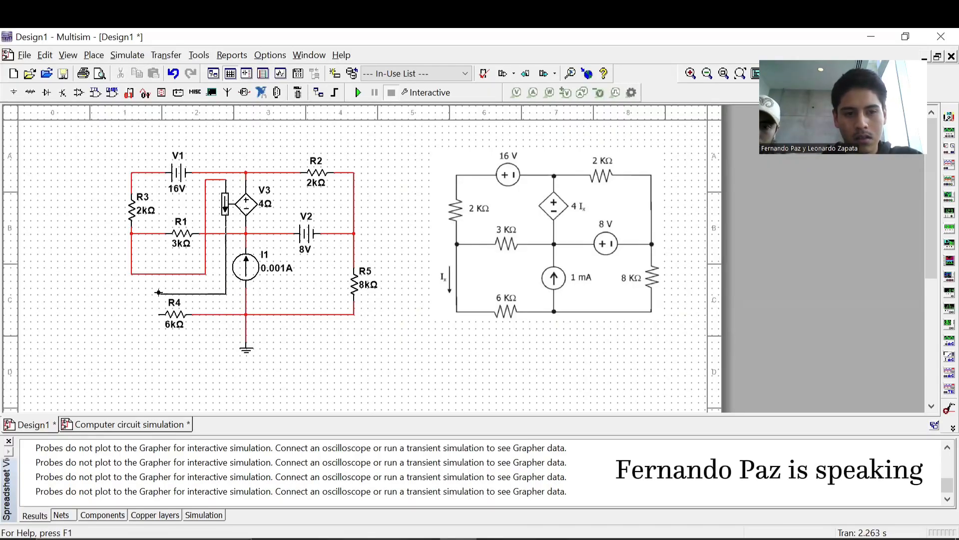
pyautogui.click(160, 313)
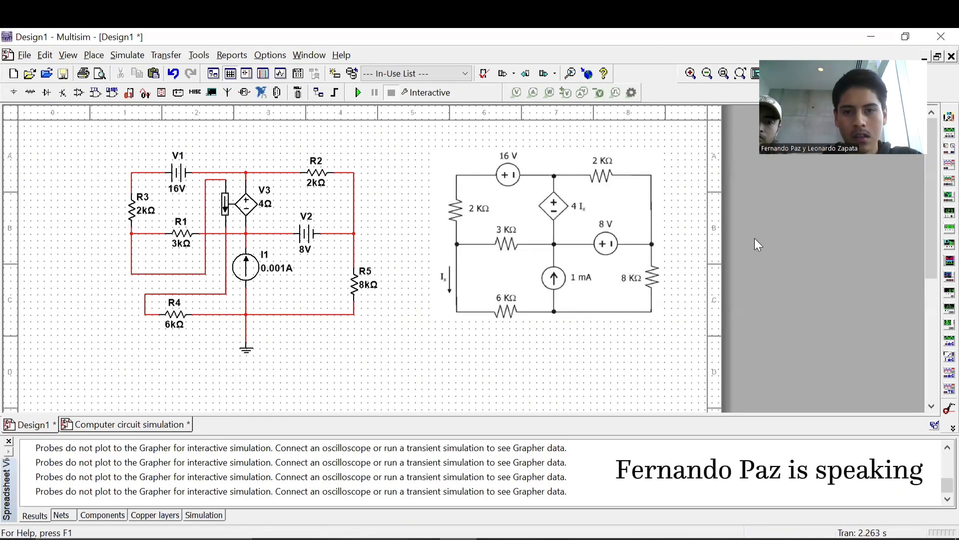
# Try a current probe on the sensing wire just above R4 and delete it.
pyautogui.click(532, 93)
pyautogui.click(199, 294)
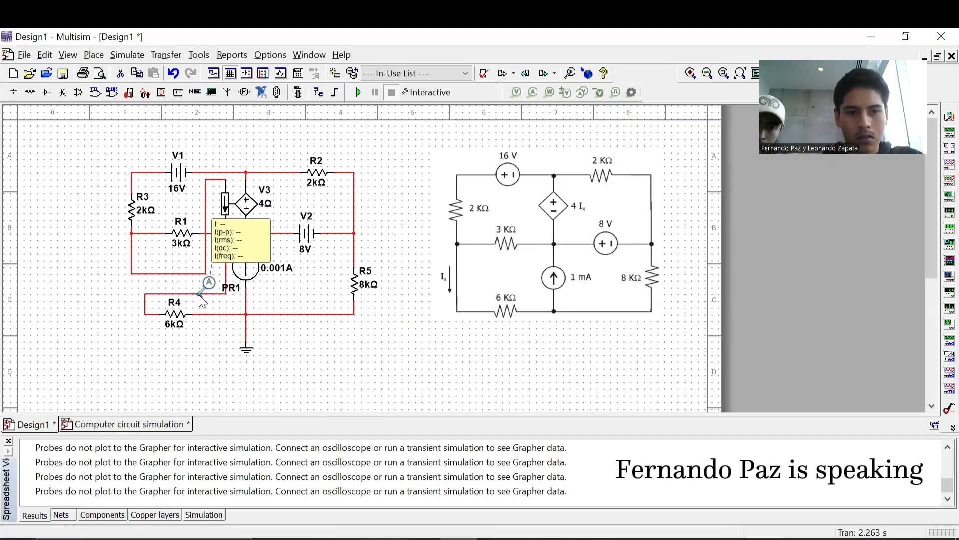
pyautogui.click(241, 242)
pyautogui.press('Delete')
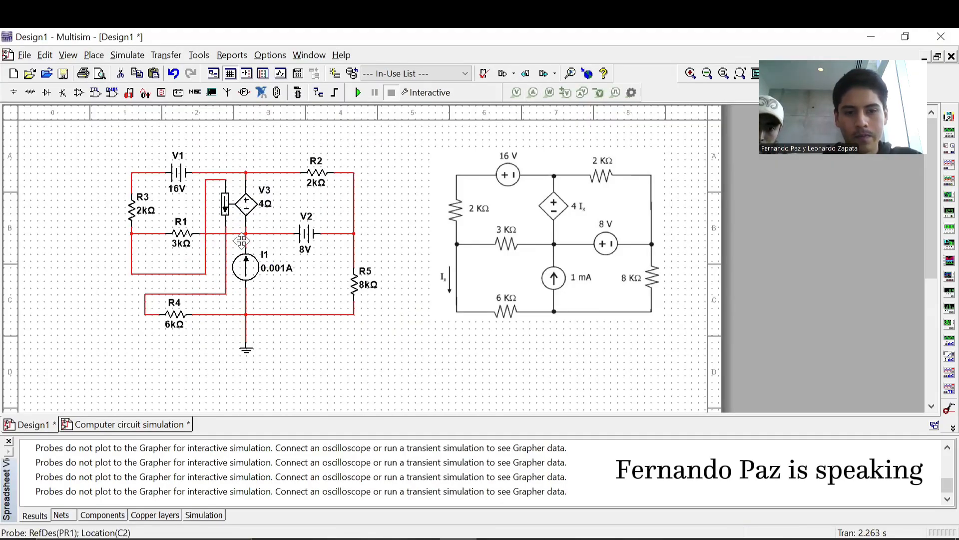
# Place a current probe on the horizontal wire below R1 that leads to V3's upper sensing terminal.
pyautogui.click(181, 273)
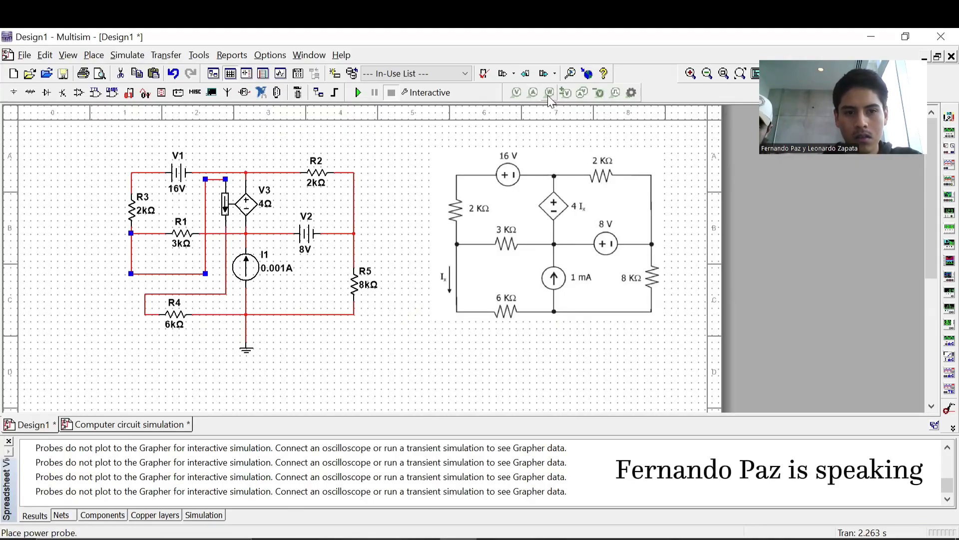
pyautogui.click(532, 92)
pyautogui.click(201, 294)
pyautogui.click(165, 274)
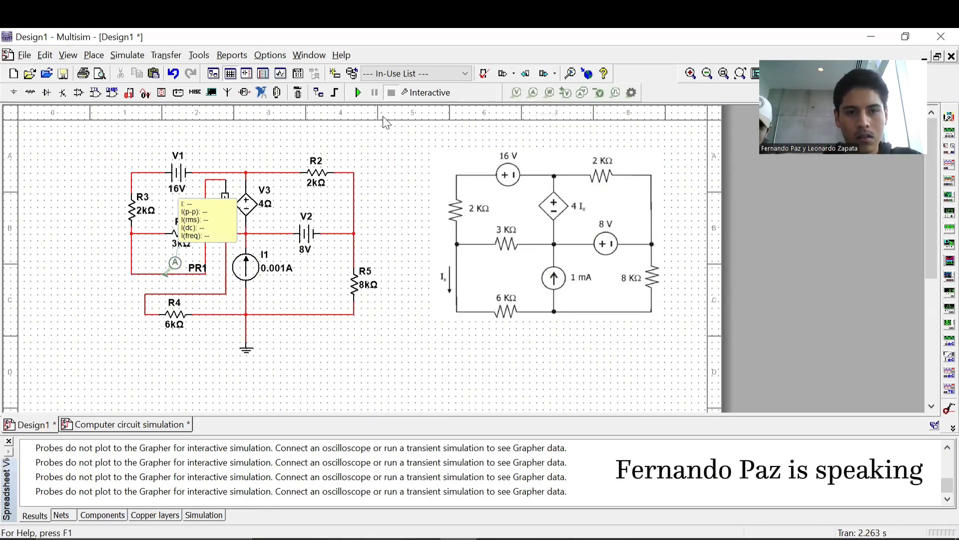
# Run the interactive simulation and move the current probe's readout clear of the circuit, to the left of R4.
pyautogui.click(358, 93)
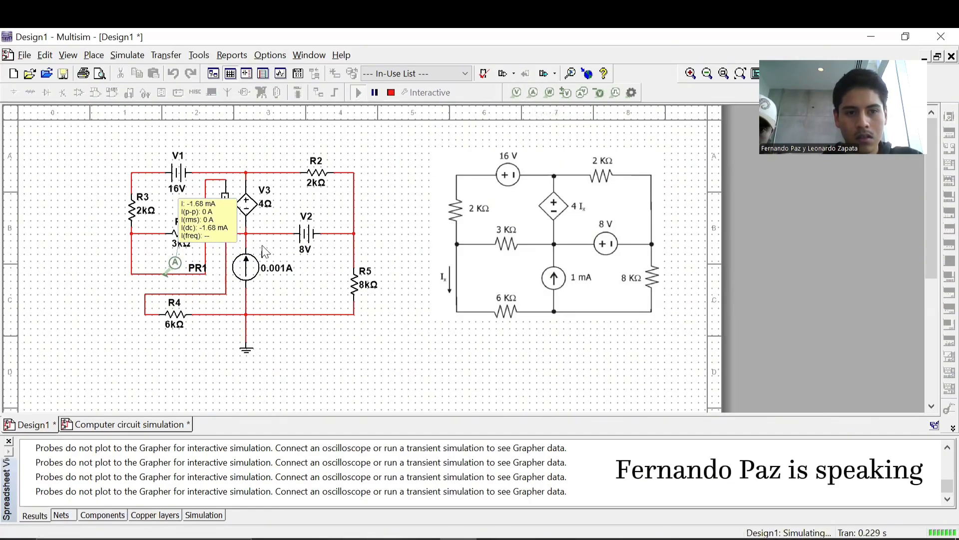
pyautogui.moveTo(218, 220); pyautogui.dragTo(96, 299)
pyautogui.click(282, 389)
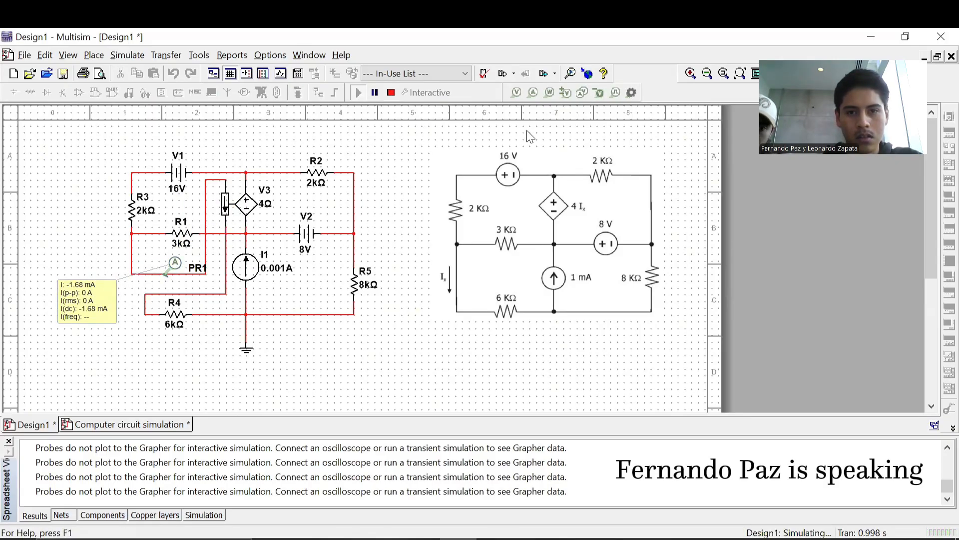
# Place voltage probes on the V2–R5 node and the V1–R2–V3 node, moving the latter's readout over to V1.
pyautogui.click(516, 93)
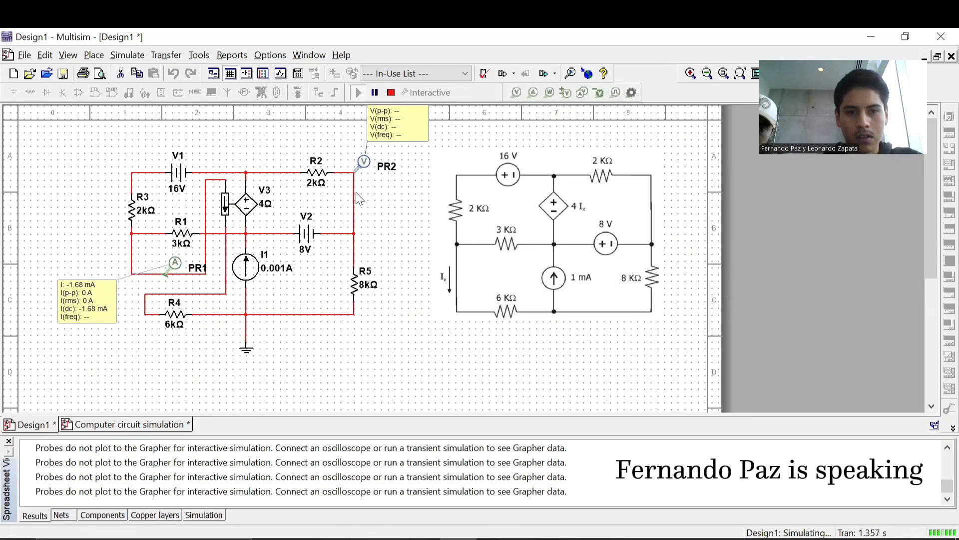
pyautogui.click(353, 232)
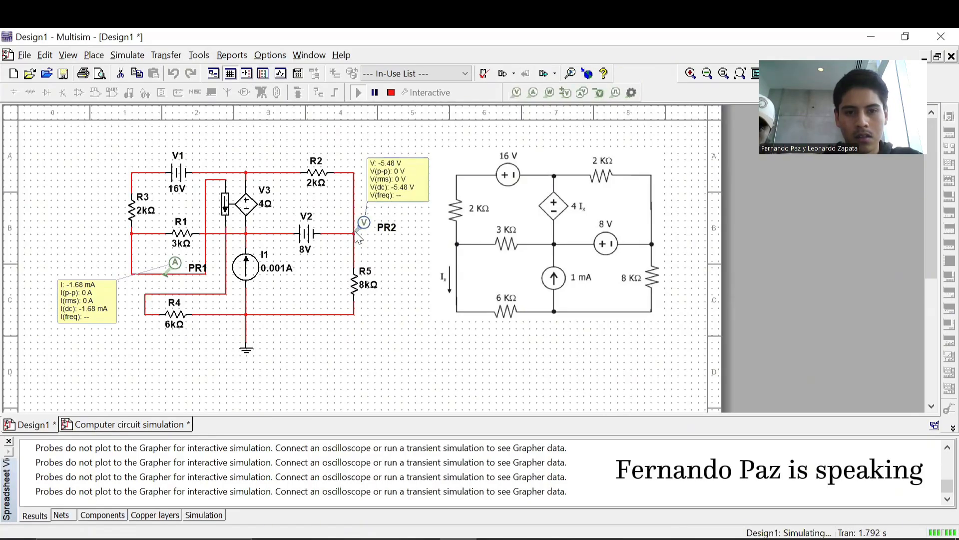
pyautogui.click(517, 92)
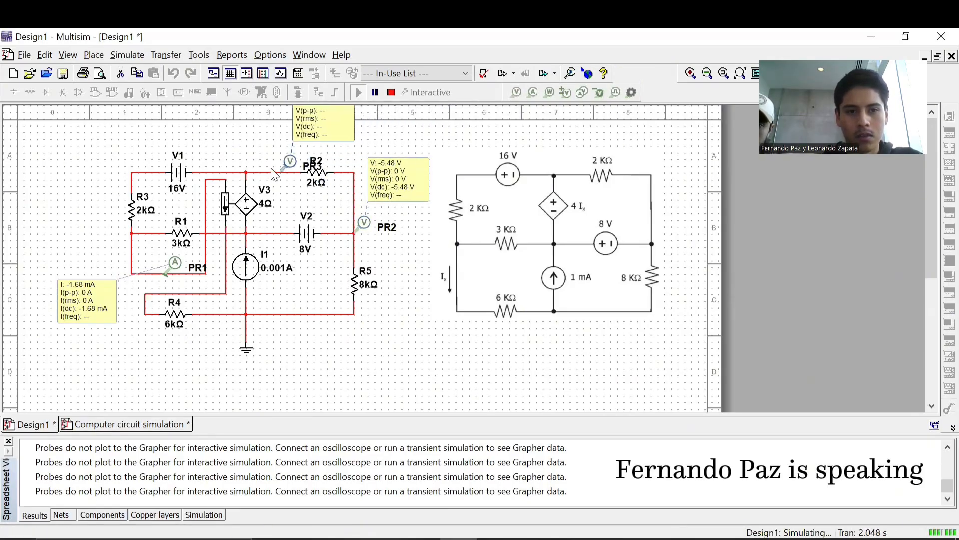
pyautogui.click(246, 172)
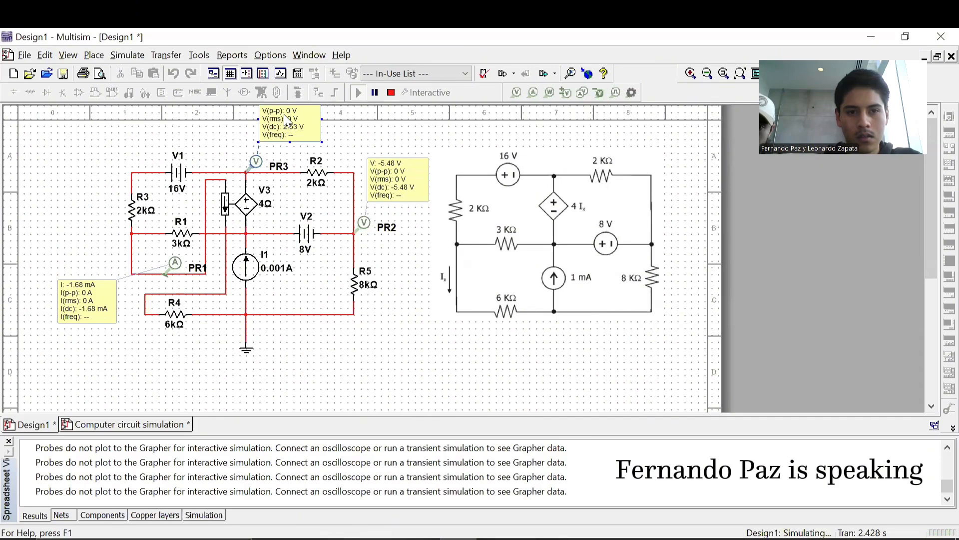
pyautogui.moveTo(222, 146); pyautogui.dragTo(210, 146)
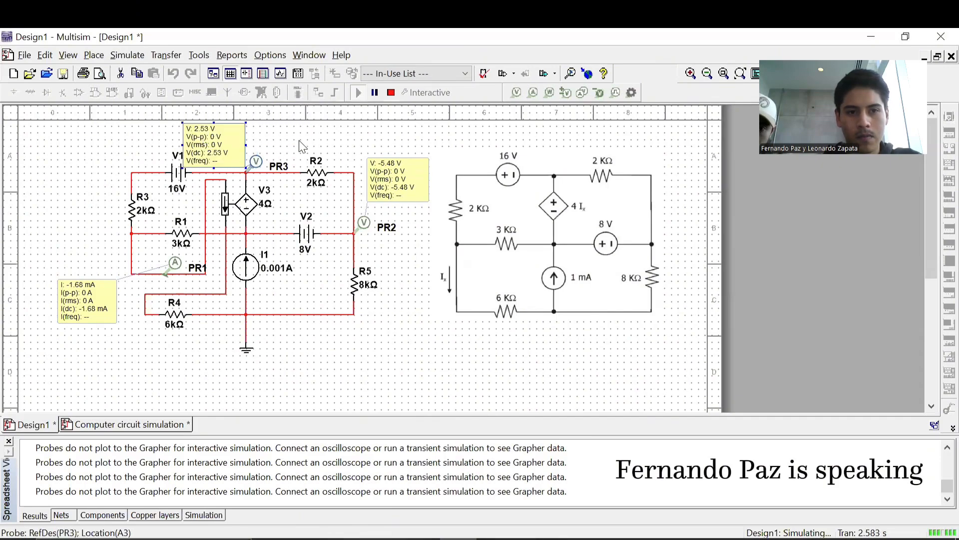
# Place voltage probes on the central node above I1 and the V1–R3 corner, moving the corner probe's readout to the circuit's left.
pyautogui.click(517, 93)
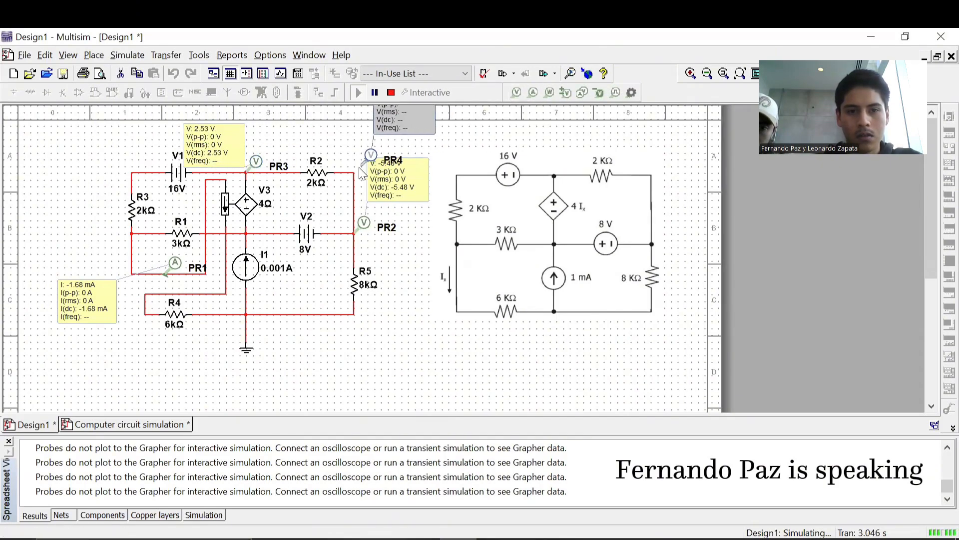
pyautogui.click(247, 233)
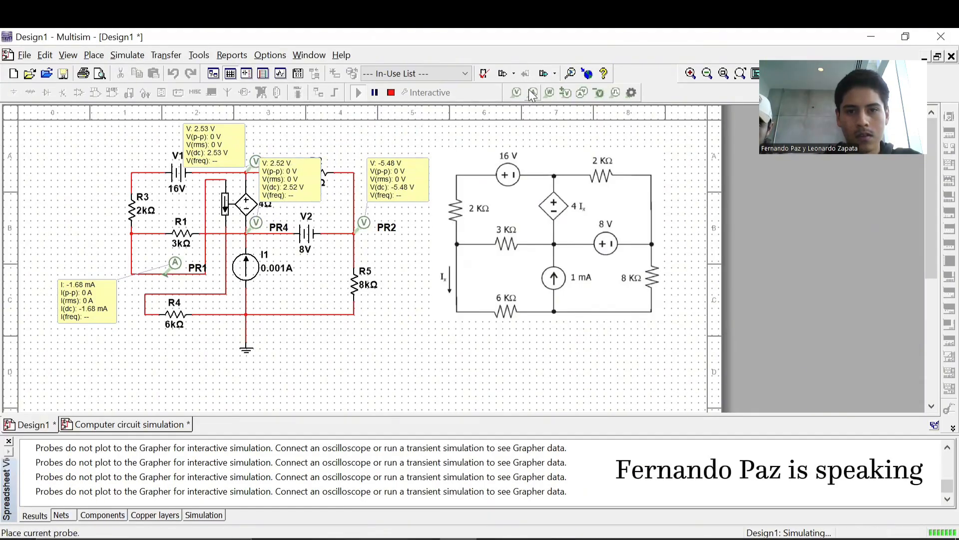
pyautogui.click(516, 93)
pyautogui.click(133, 172)
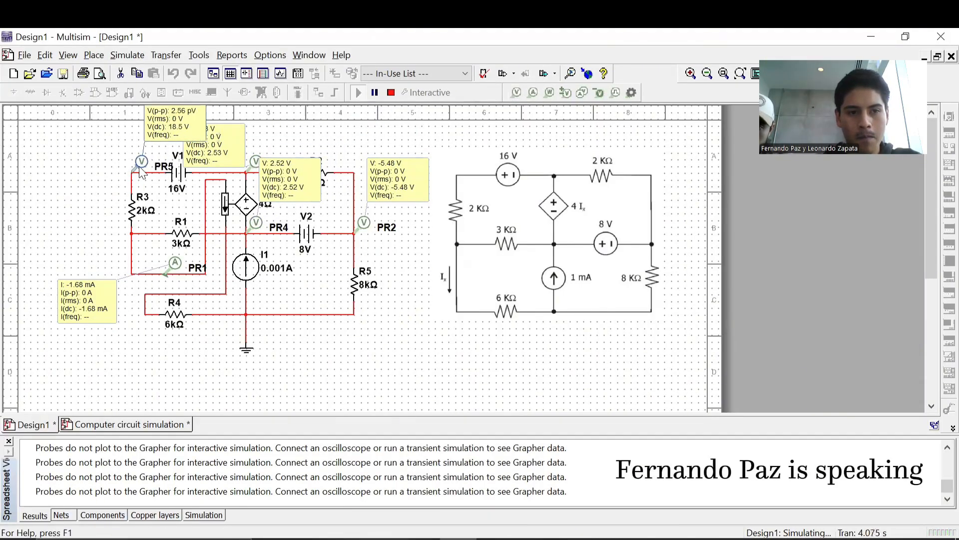
pyautogui.moveTo(156, 125); pyautogui.dragTo(54, 163)
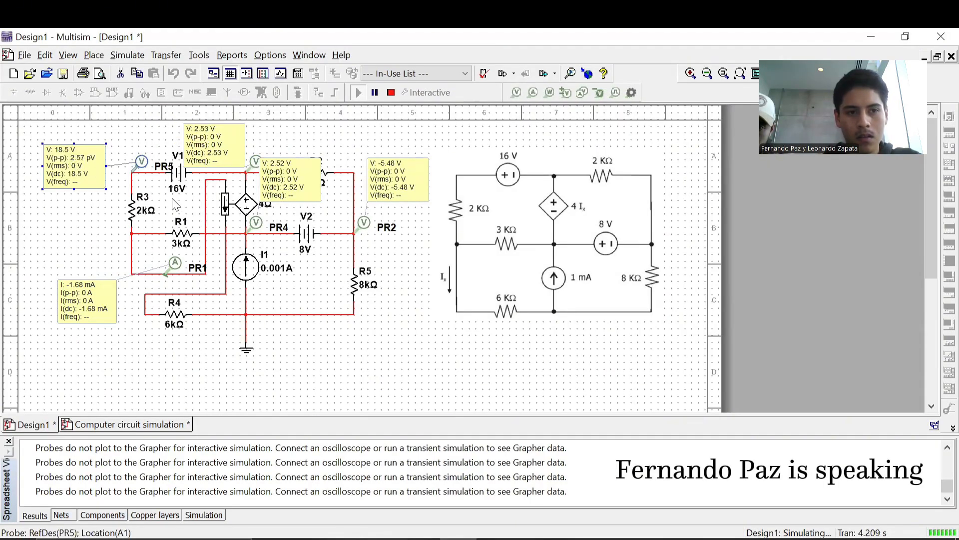
# Place a voltage probe on the R3–R1 node and move its readout clear of the circuit, to the left.
pyautogui.click(516, 93)
pyautogui.click(132, 233)
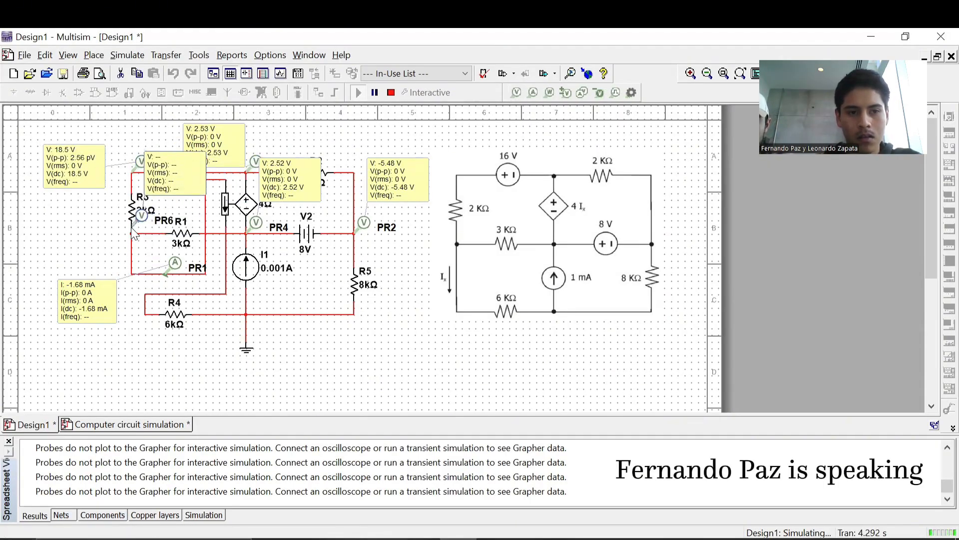
pyautogui.moveTo(169, 175); pyautogui.dragTo(65, 222)
# Move the central node probe's readout up and to the right so that it clears V3's label.
pyautogui.click(299, 186)
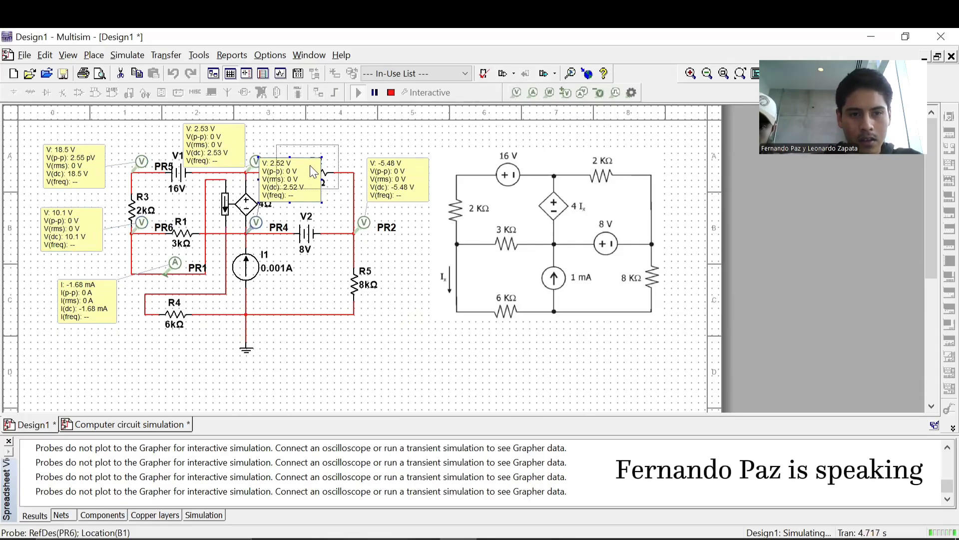
pyautogui.moveTo(310, 165); pyautogui.dragTo(331, 147)
pyautogui.click(337, 358)
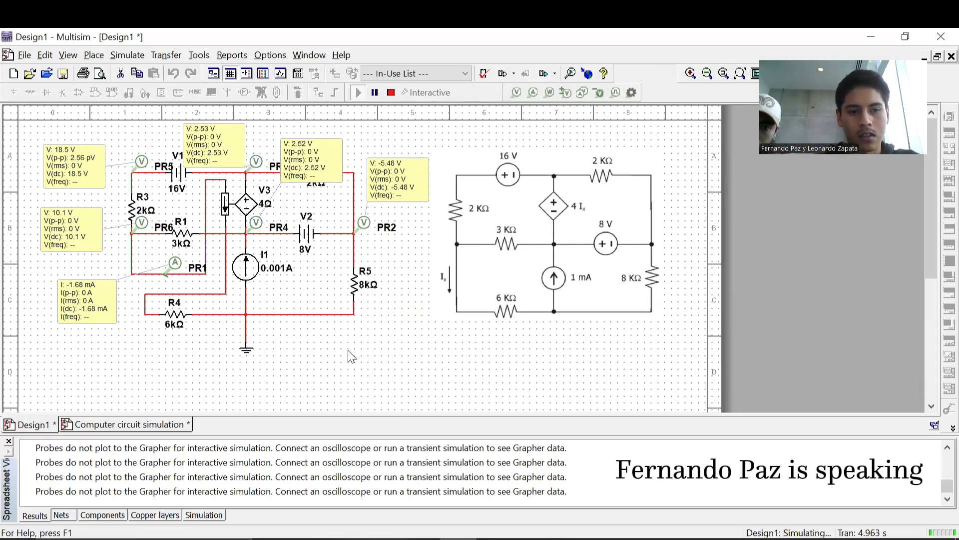